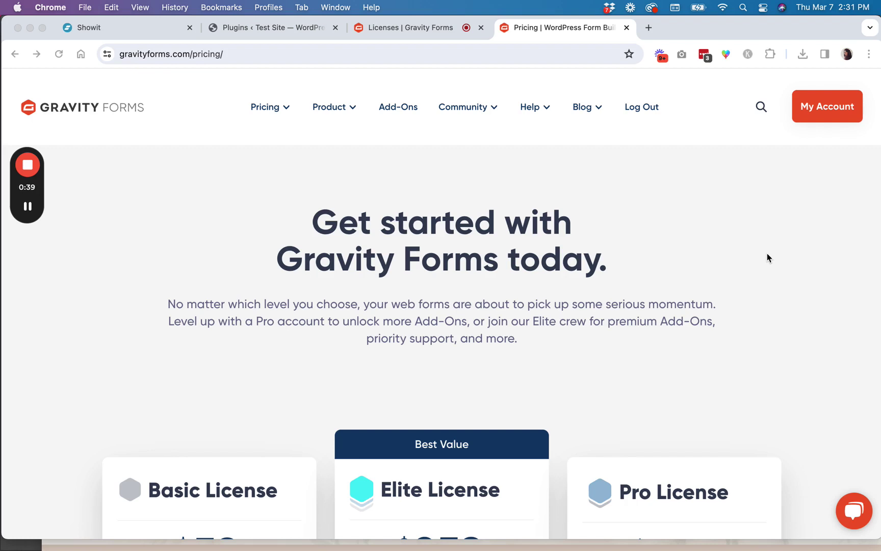
{"action": "scroll", "coordinate": [767, 253], "scroll_direction": "down", "scroll_amount": 3}
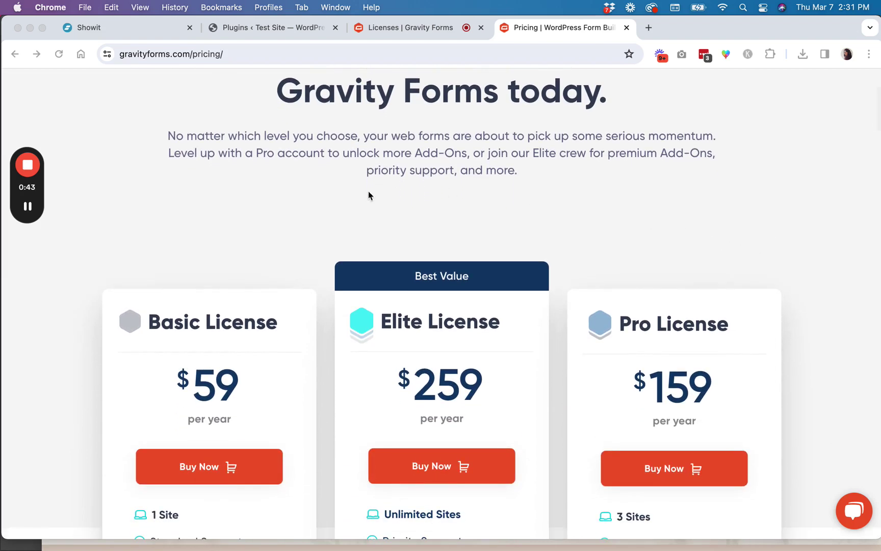
{"action": "scroll", "coordinate": [296, 239], "scroll_direction": "down", "scroll_amount": 2}
{"action": "scroll", "coordinate": [296, 240], "scroll_direction": "down", "scroll_amount": 2}
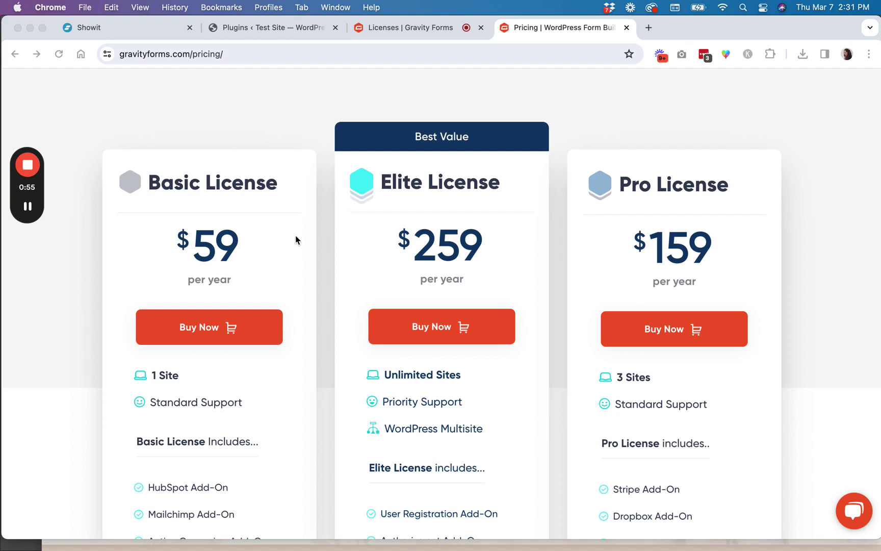
{"action": "scroll", "coordinate": [296, 237], "scroll_direction": "down", "scroll_amount": 2}
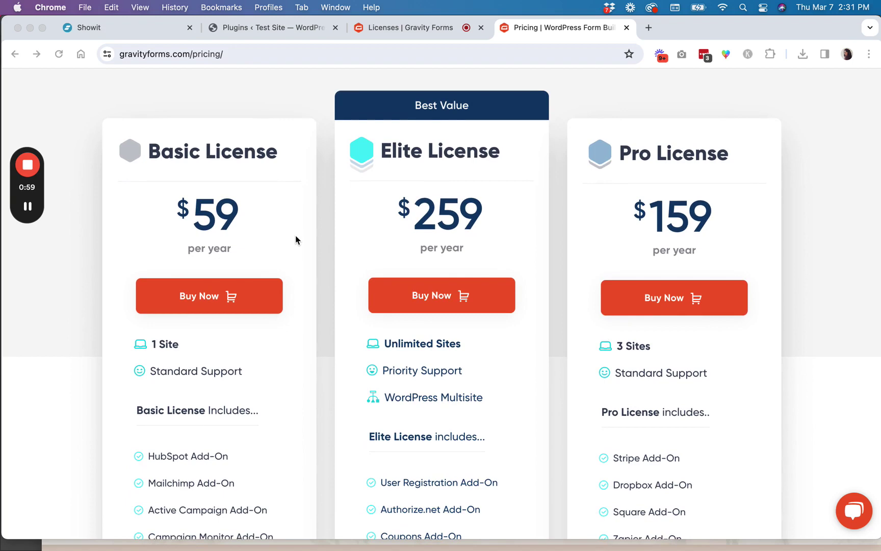
{"action": "scroll", "coordinate": [296, 237], "scroll_direction": "down", "scroll_amount": 2}
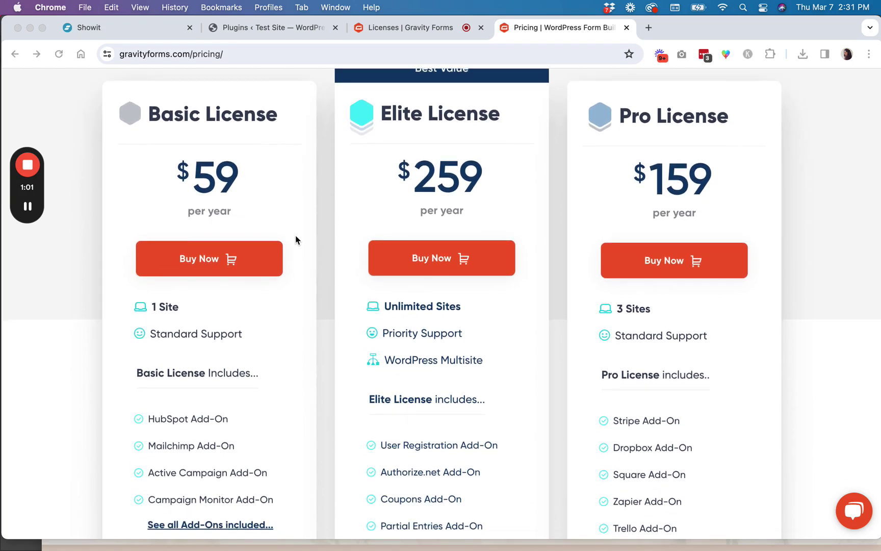
{"action": "scroll", "coordinate": [295, 240], "scroll_direction": "up", "scroll_amount": 3}
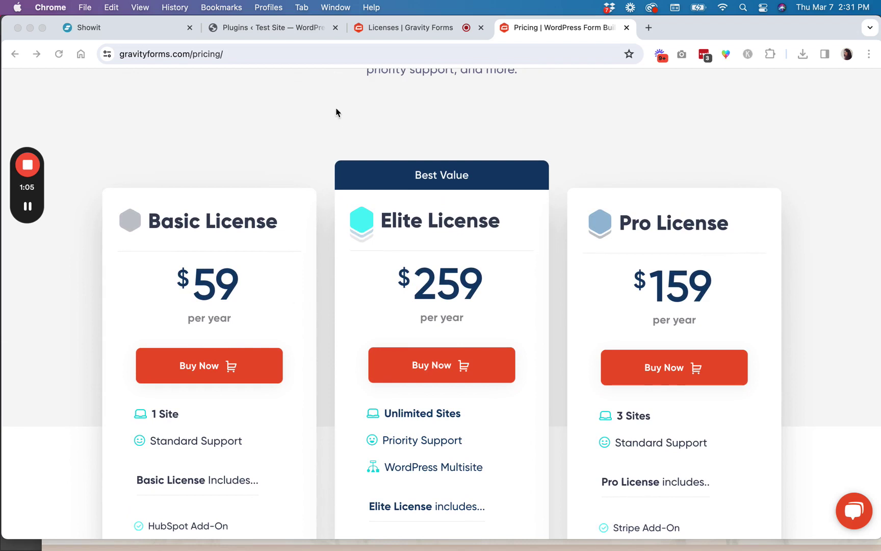
Review the Elite licenses and the Gravity Forms 2.8.5 add-on downloads on the account's Licenses page.
{"action": "left_click", "coordinate": [424, 31]}
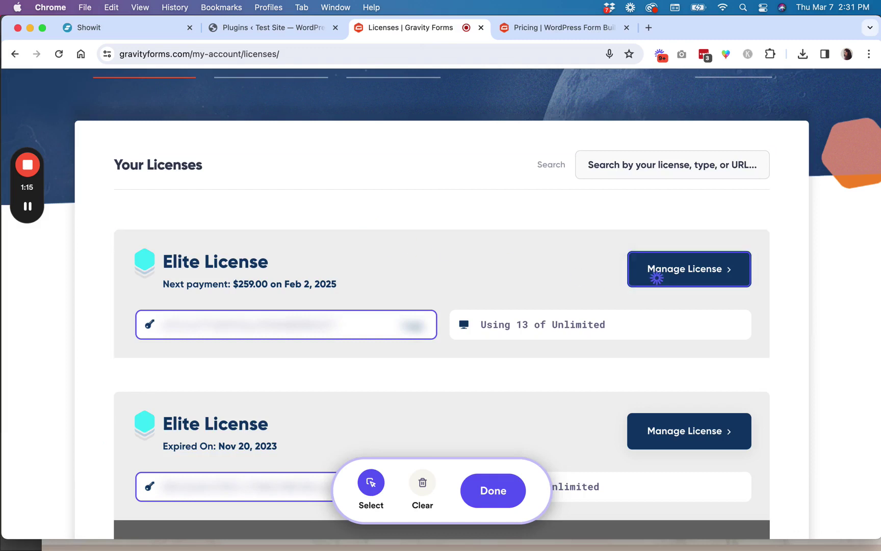
{"action": "scroll", "coordinate": [681, 270], "scroll_direction": "down", "scroll_amount": 1}
{"action": "scroll", "coordinate": [681, 270], "scroll_direction": "down", "scroll_amount": 1}
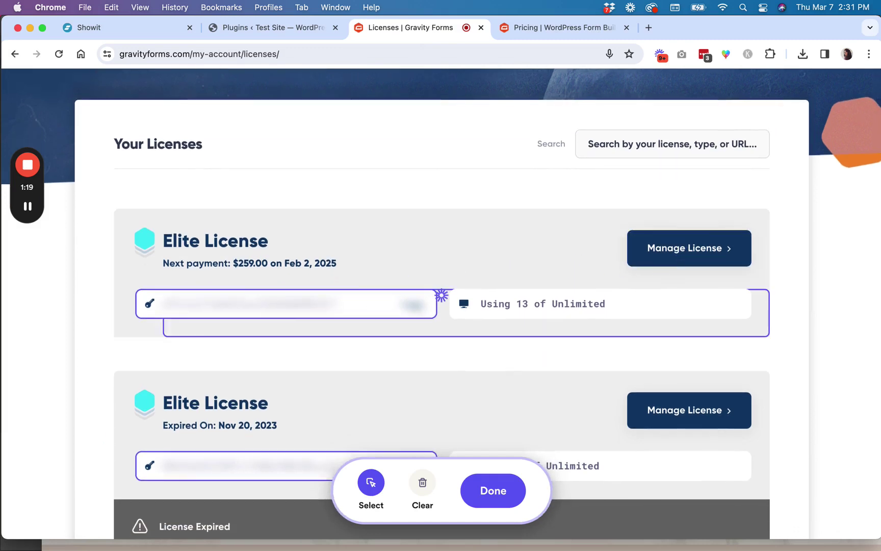
{"action": "scroll", "coordinate": [441, 296], "scroll_direction": "down", "scroll_amount": 10}
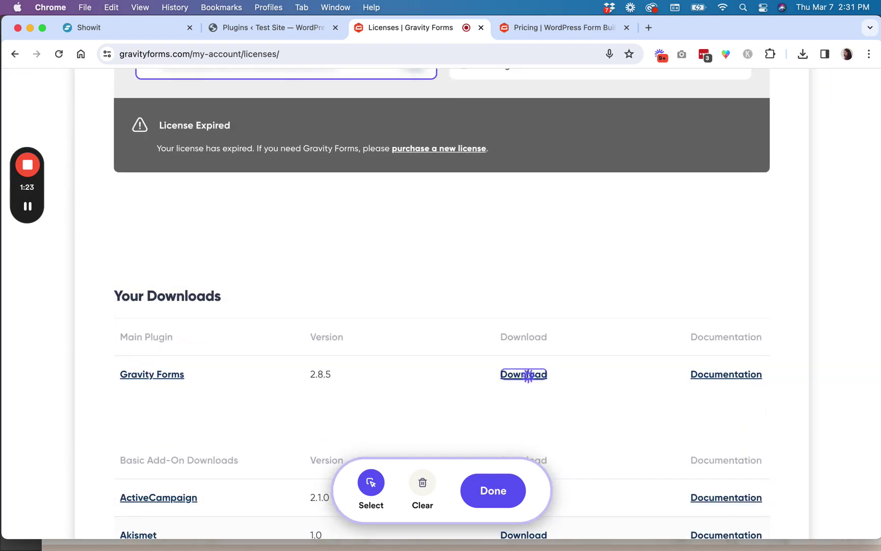
{"action": "scroll", "coordinate": [532, 376], "scroll_direction": "up", "scroll_amount": 6}
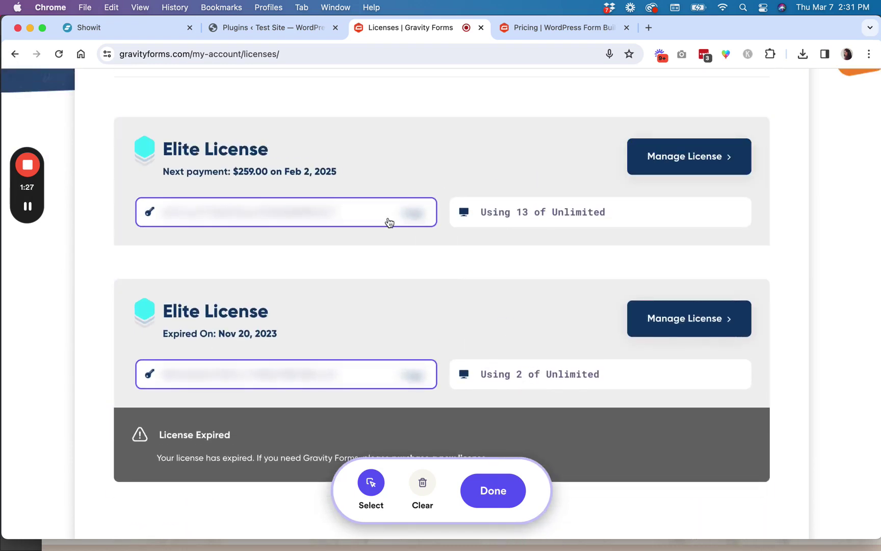
{"action": "scroll", "coordinate": [599, 390], "scroll_direction": "down", "scroll_amount": 6}
{"action": "scroll", "coordinate": [601, 391], "scroll_direction": "down", "scroll_amount": 1}
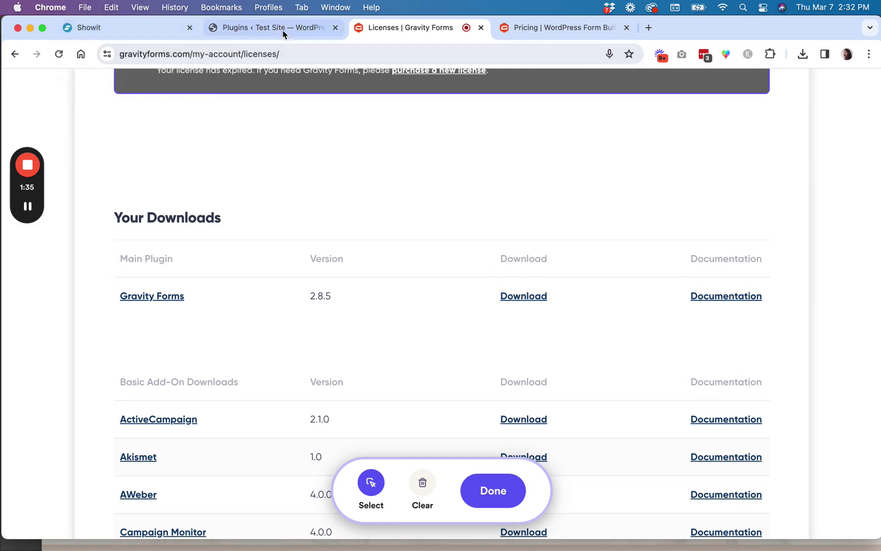
Upload gravityforms_2.6.6.zip as a new plugin and install it.
{"action": "left_click", "coordinate": [258, 30]}
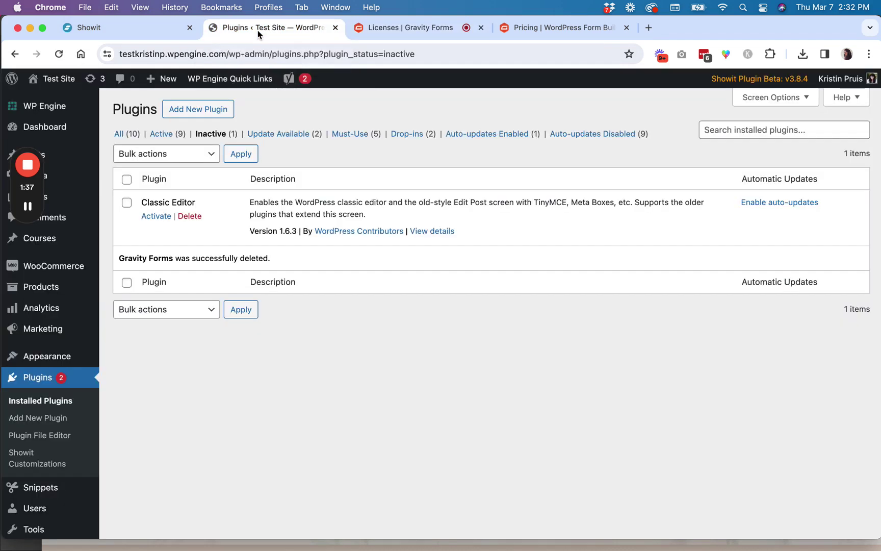
{"action": "left_click", "coordinate": [219, 118]}
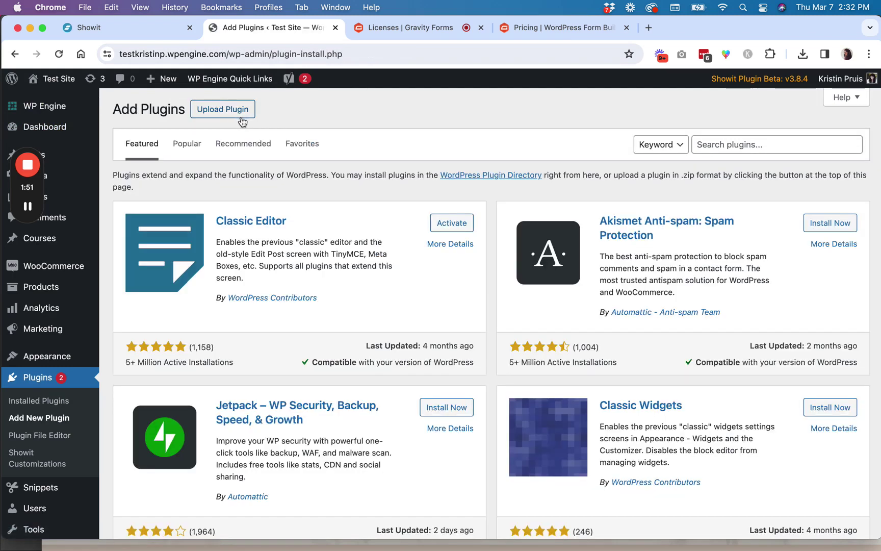
{"action": "left_click", "coordinate": [243, 120]}
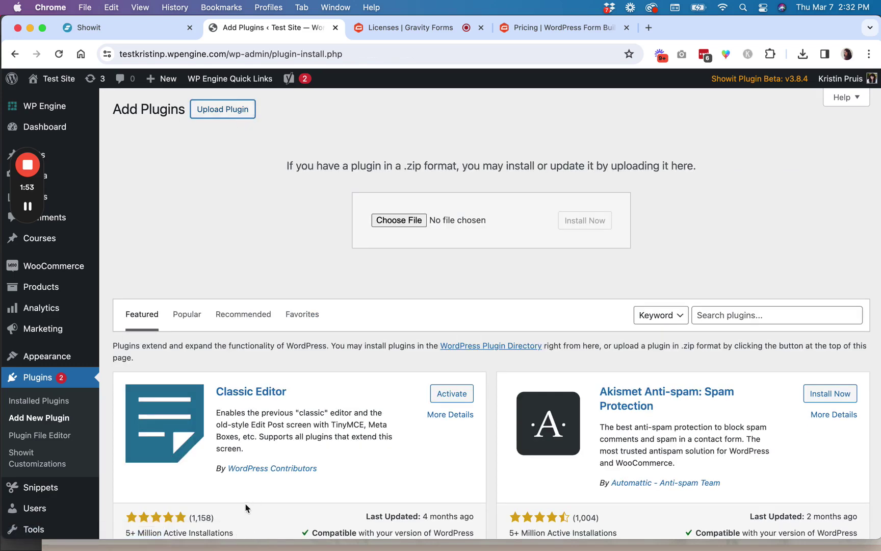
{"action": "mouse_move", "coordinate": [242, 541]}
{"action": "left_click", "coordinate": [191, 529]}
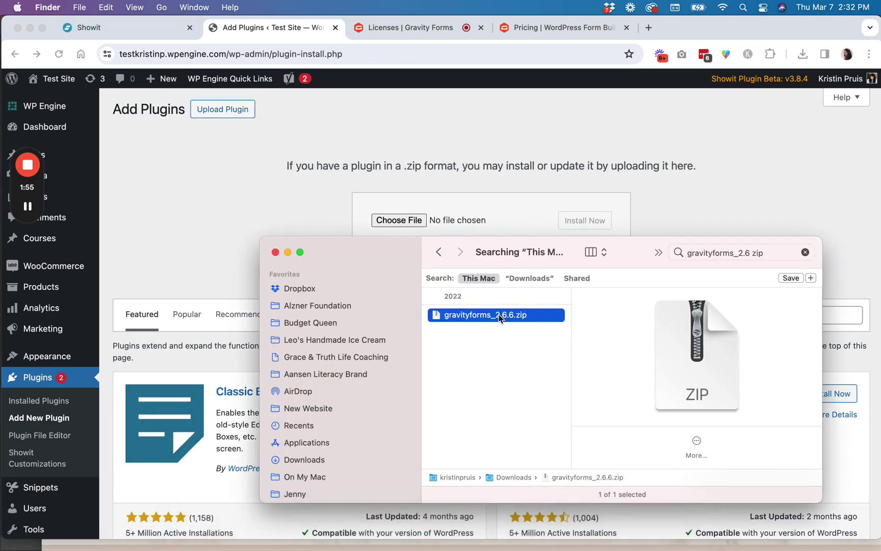
{"action": "left_click_drag", "start_coordinate": [498, 315], "coordinate": [414, 219]}
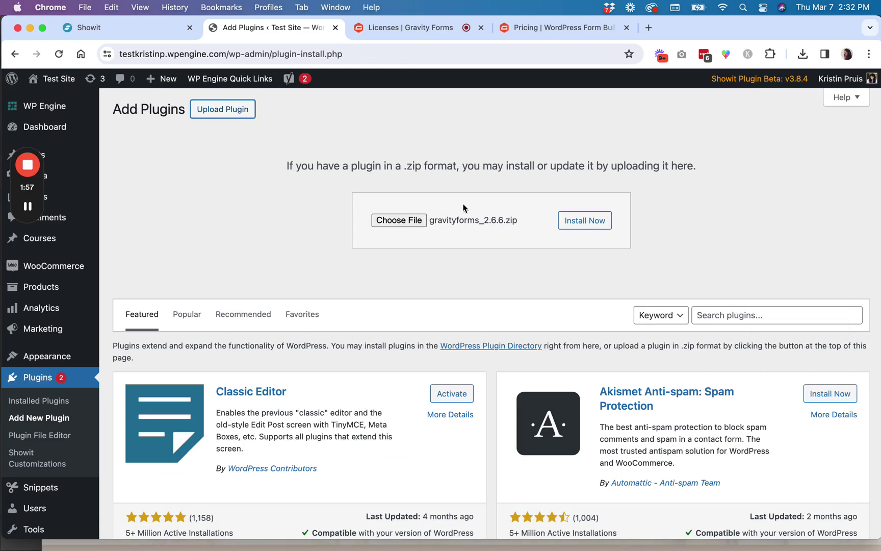
{"action": "left_click", "coordinate": [585, 221]}
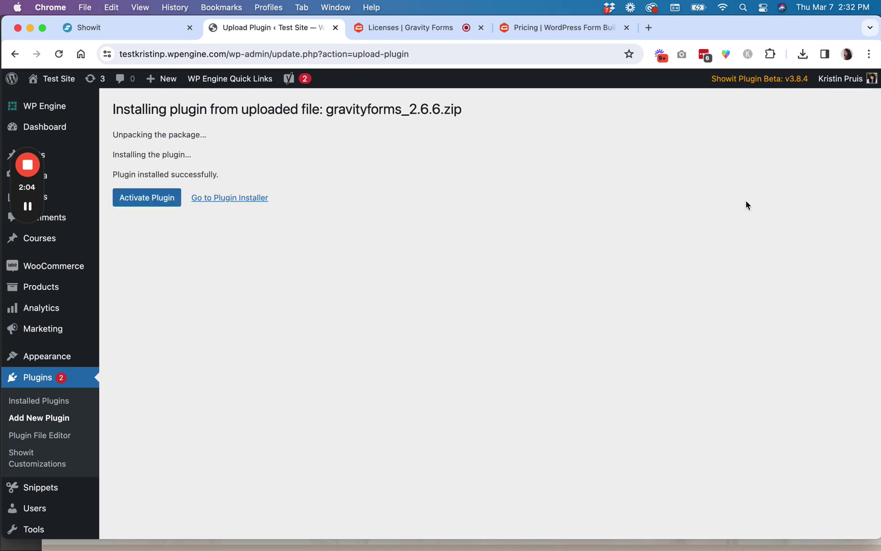
Activate Gravity Forms 2.6.6 and check the new Forms menu in the admin sidebar.
{"action": "left_click", "coordinate": [171, 198]}
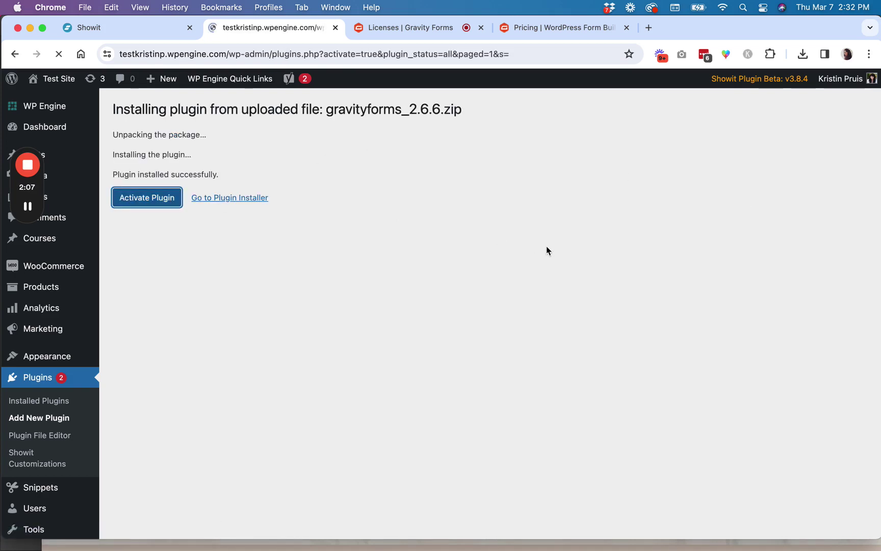
{"action": "scroll", "coordinate": [205, 248], "scroll_direction": "down", "scroll_amount": 4}
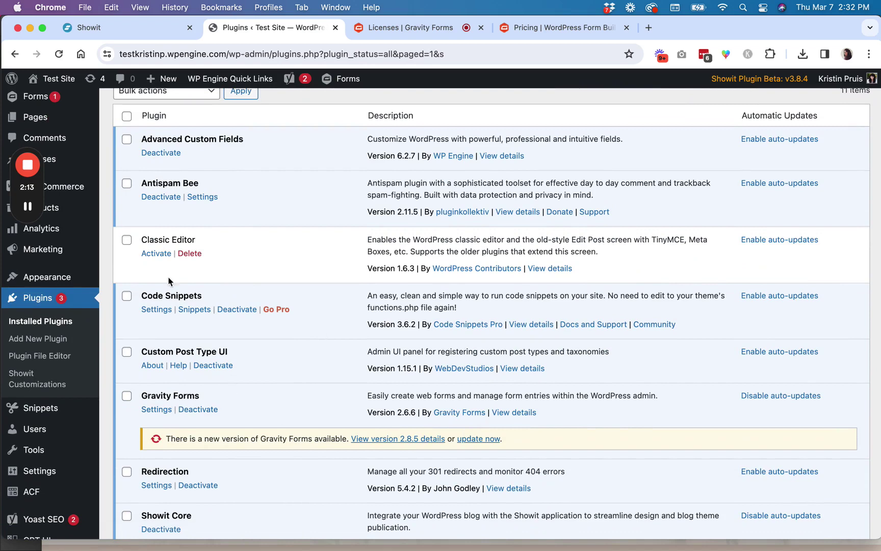
{"action": "scroll", "coordinate": [101, 349], "scroll_direction": "up", "scroll_amount": 4}
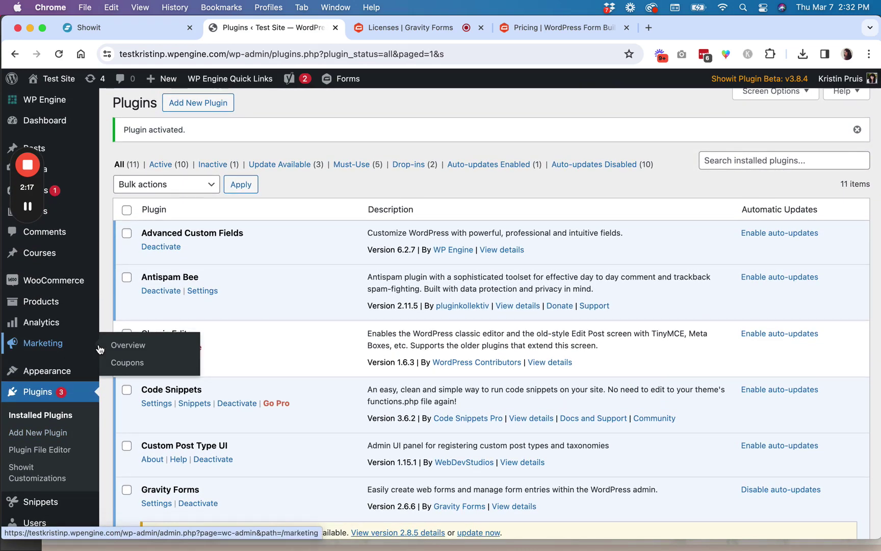
{"action": "mouse_move", "coordinate": [15, 320]}
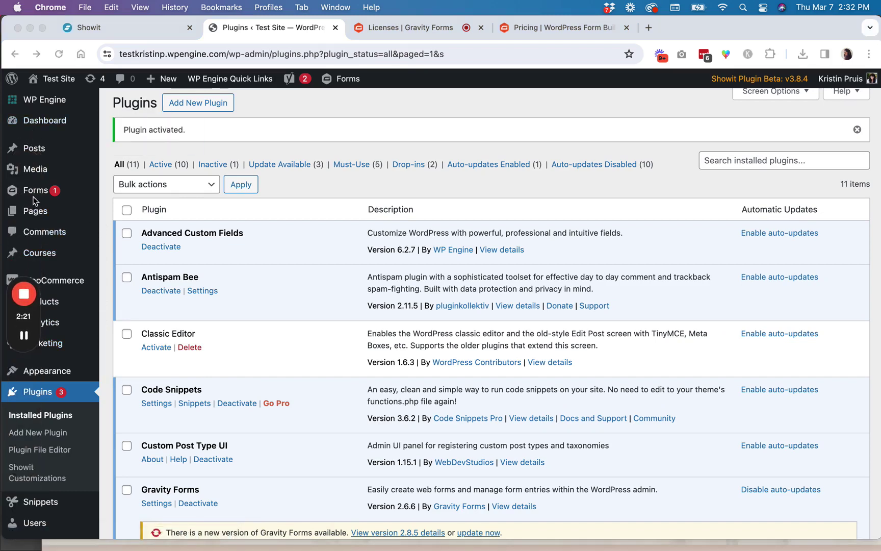
{"action": "mouse_move", "coordinate": [41, 196]}
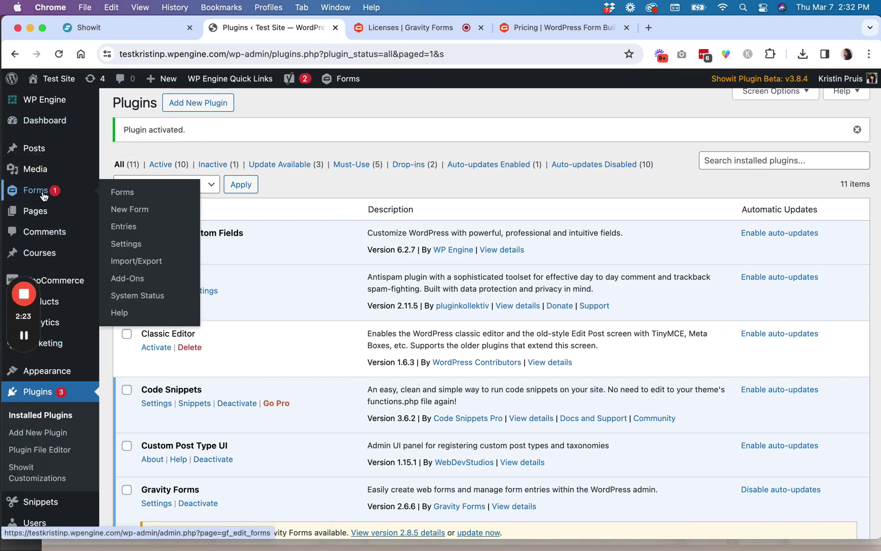
Check the Gravity Forms settings page for the validated Elite license key.
{"action": "left_click", "coordinate": [117, 198]}
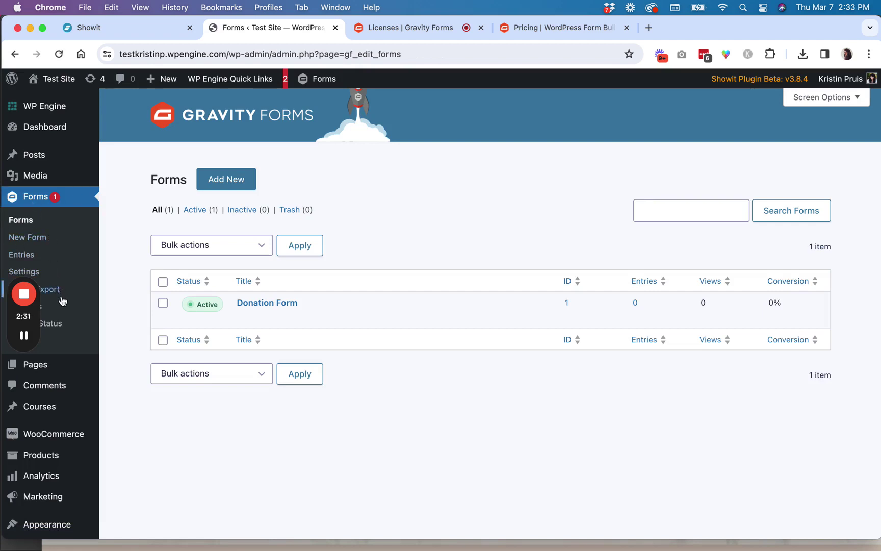
{"action": "left_click", "coordinate": [61, 273]}
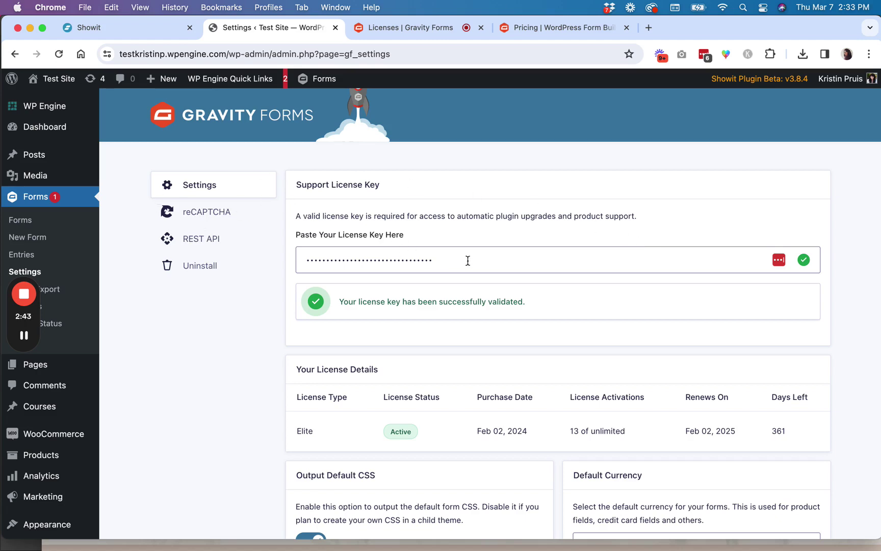
{"action": "scroll", "coordinate": [462, 274], "scroll_direction": "down", "scroll_amount": 5}
{"action": "scroll", "coordinate": [461, 273], "scroll_direction": "down", "scroll_amount": 10}
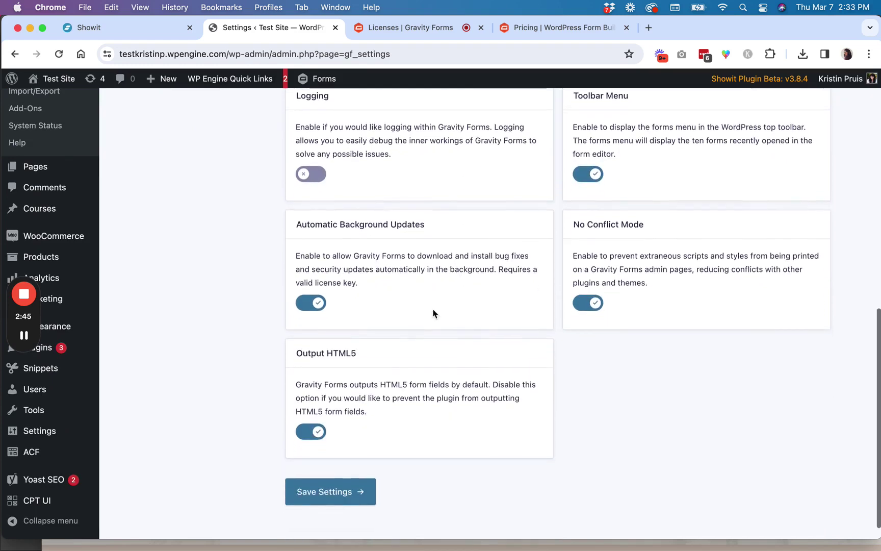
{"action": "scroll", "coordinate": [188, 363], "scroll_direction": "up", "scroll_amount": 5}
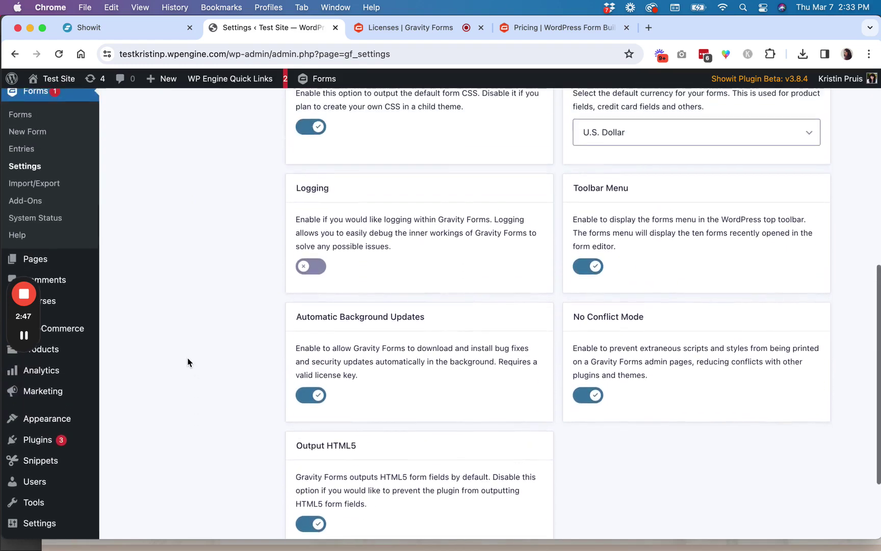
{"action": "scroll", "coordinate": [188, 363], "scroll_direction": "down", "scroll_amount": 1}
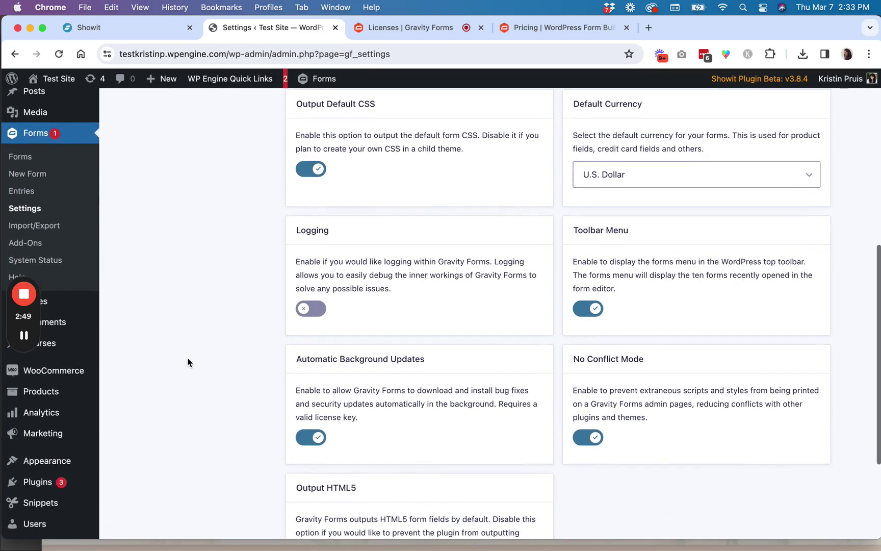
Create a new Gravity Forms form with the title 'Contact Form'.
{"action": "left_click", "coordinate": [33, 172]}
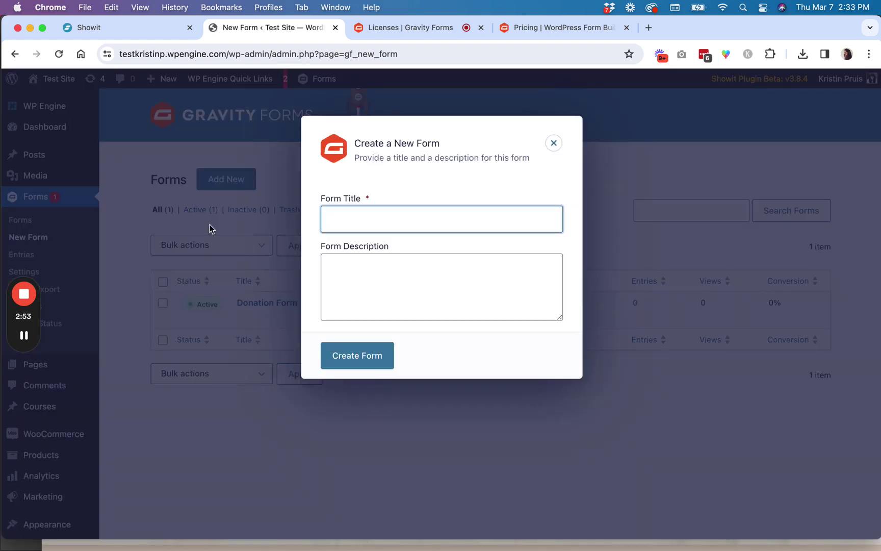
{"action": "type", "text": "Cont"}
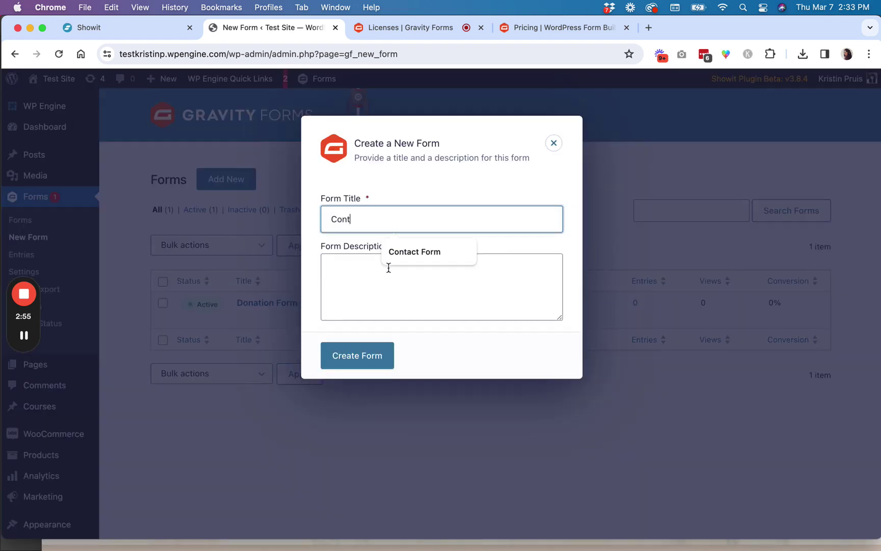
{"action": "left_click", "coordinate": [428, 255]}
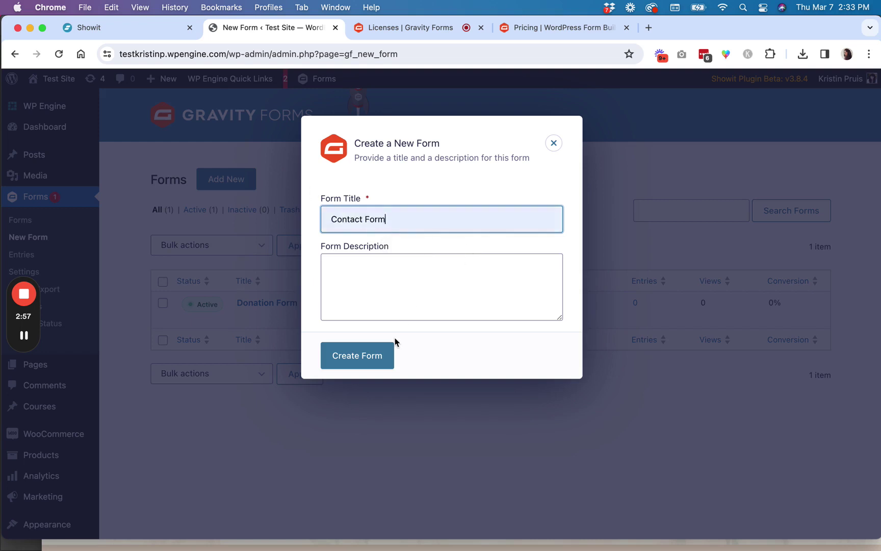
{"action": "left_click", "coordinate": [371, 354]}
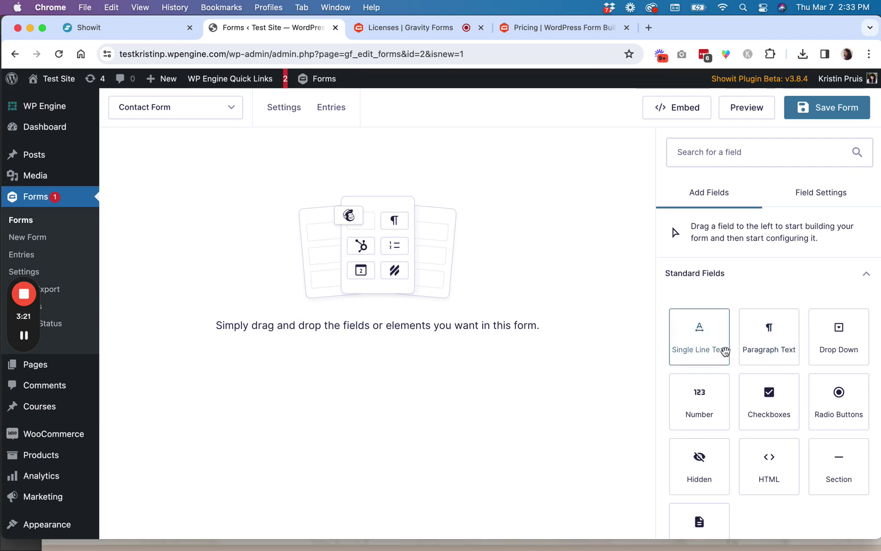
{"action": "scroll", "coordinate": [724, 351], "scroll_direction": "down", "scroll_amount": 1}
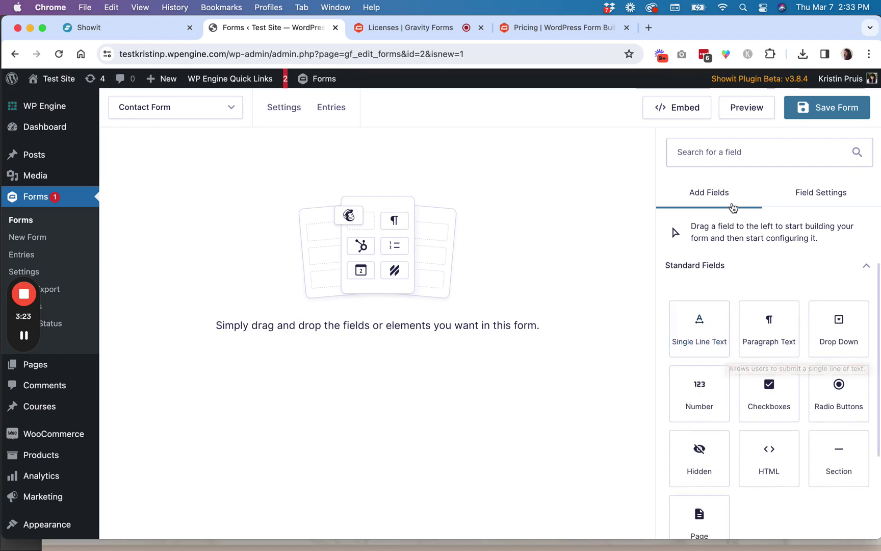
{"action": "scroll", "coordinate": [742, 308], "scroll_direction": "down", "scroll_amount": 5}
{"action": "scroll", "coordinate": [741, 306], "scroll_direction": "up", "scroll_amount": 5}
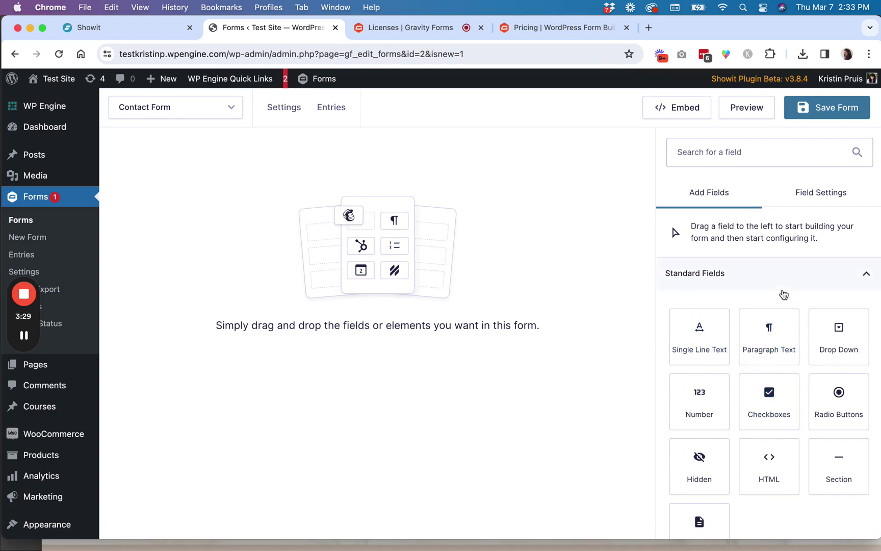
{"action": "scroll", "coordinate": [784, 294], "scroll_direction": "down", "scroll_amount": 2}
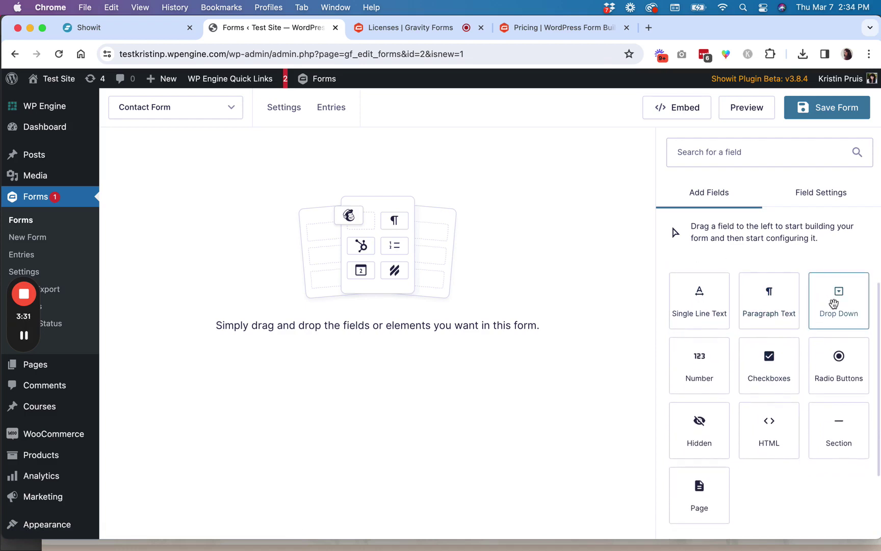
{"action": "scroll", "coordinate": [838, 307], "scroll_direction": "down", "scroll_amount": 1}
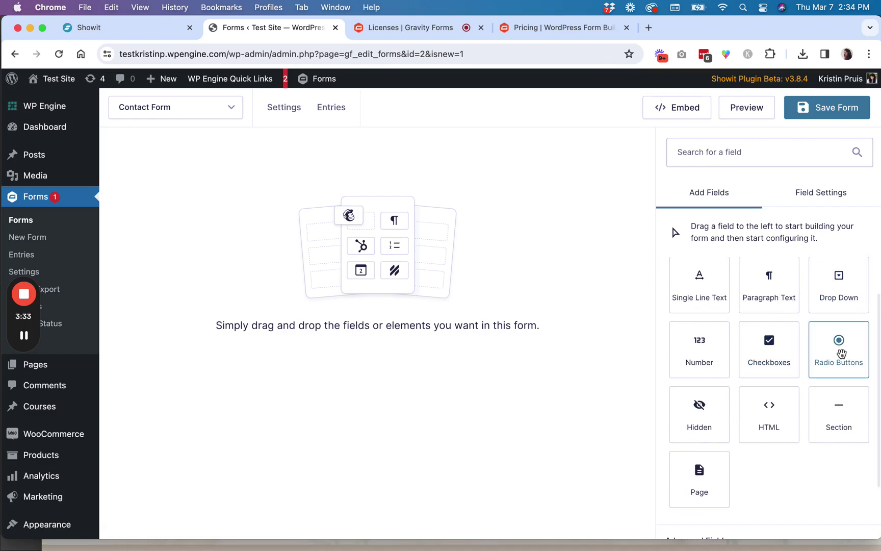
{"action": "scroll", "coordinate": [841, 354], "scroll_direction": "down", "scroll_amount": 1}
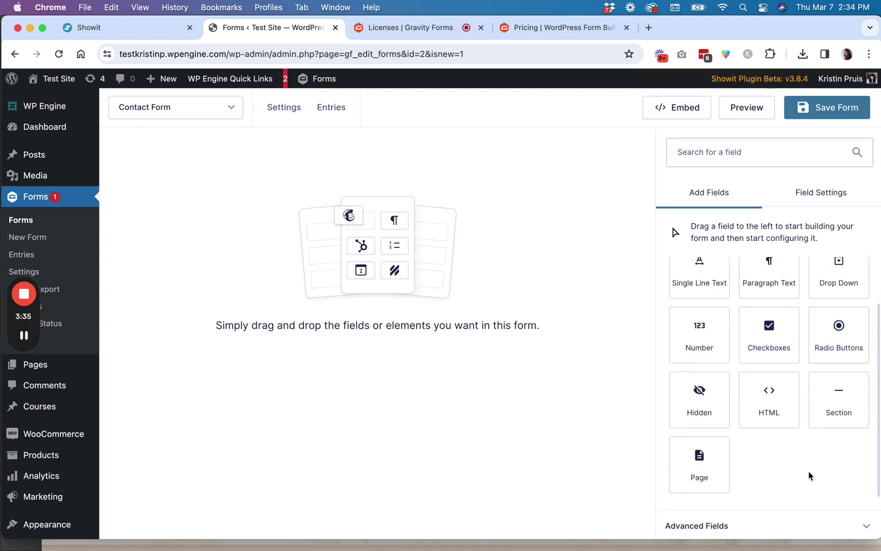
{"action": "scroll", "coordinate": [810, 476], "scroll_direction": "up", "scroll_amount": 1}
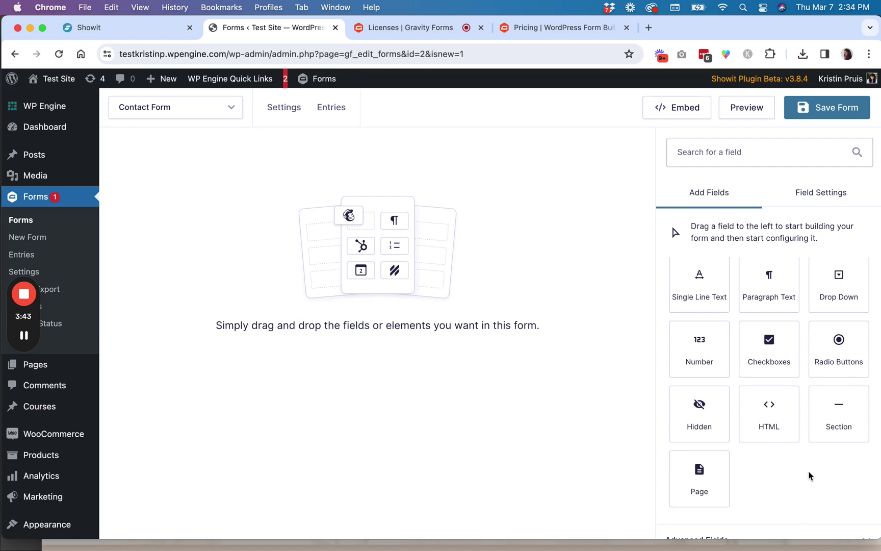
{"action": "scroll", "coordinate": [809, 475], "scroll_direction": "up", "scroll_amount": 3}
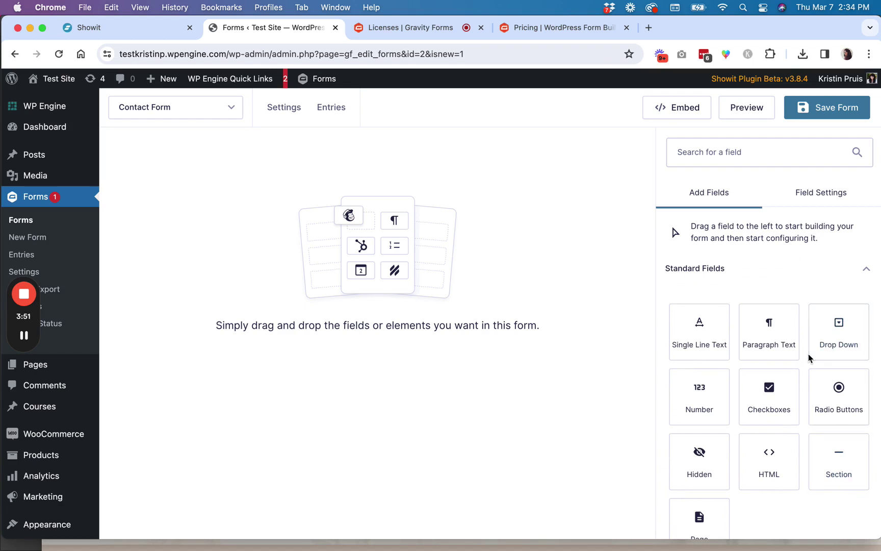
Add a Single Line Text field labelled 'Name' to the form.
{"action": "left_click_drag", "start_coordinate": [716, 325], "coordinate": [391, 240]}
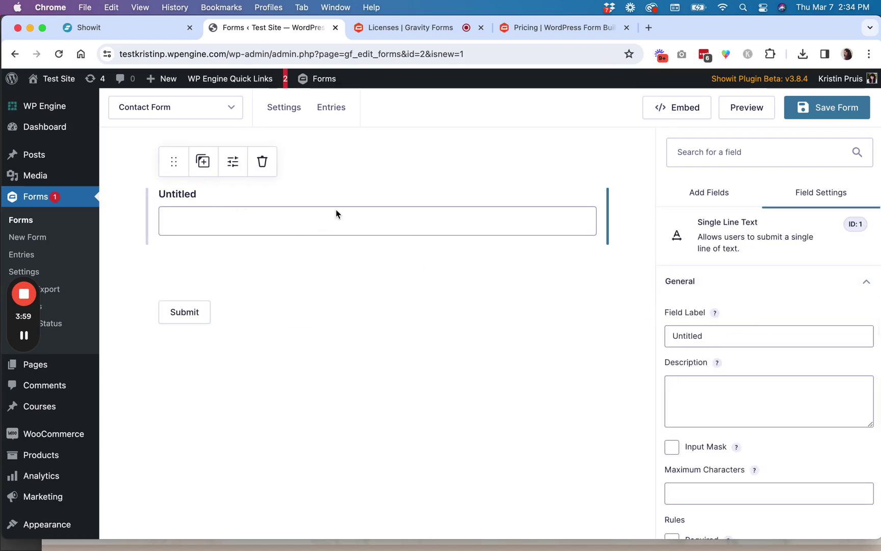
{"action": "double_click", "coordinate": [726, 338]}
{"action": "type", "text": "NAm"}
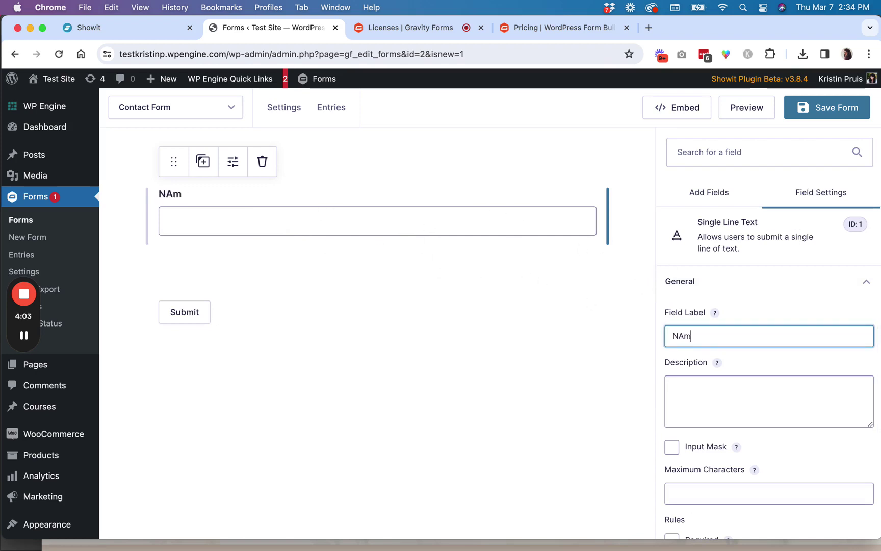
{"action": "key", "text": "BackSpace"}
{"action": "key", "text": "BackSpace"}
{"action": "type", "text": "ame"}
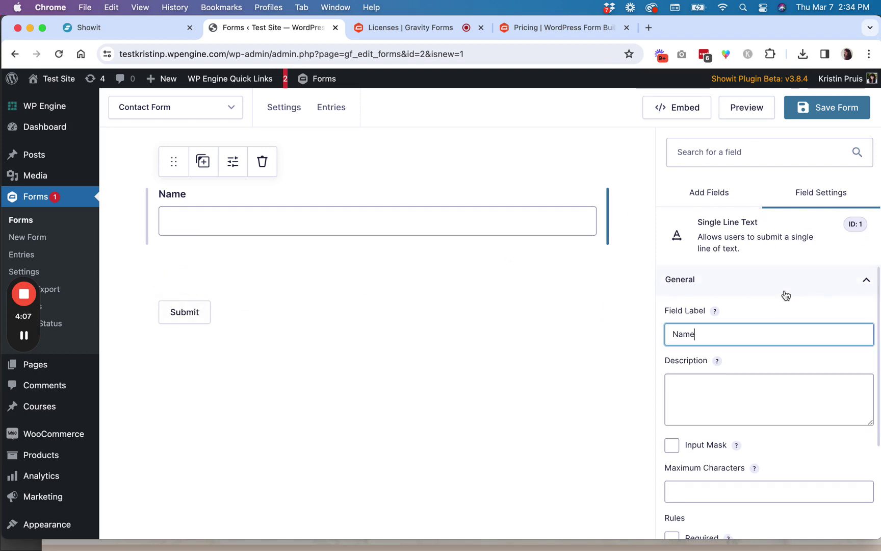
{"action": "left_click", "coordinate": [865, 281]}
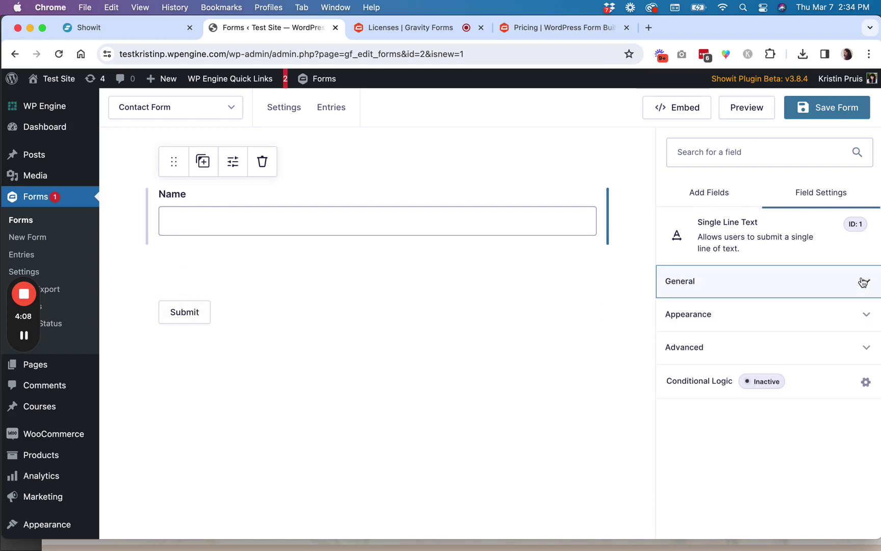
Add a second Single Line Text field labelled 'Website' below Name.
{"action": "left_click", "coordinate": [707, 194]}
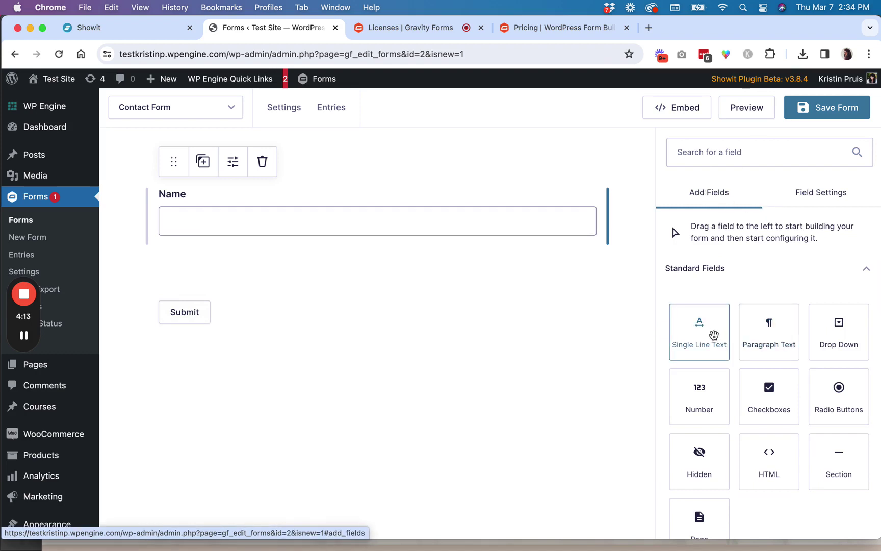
{"action": "left_click_drag", "start_coordinate": [714, 335], "coordinate": [423, 265]}
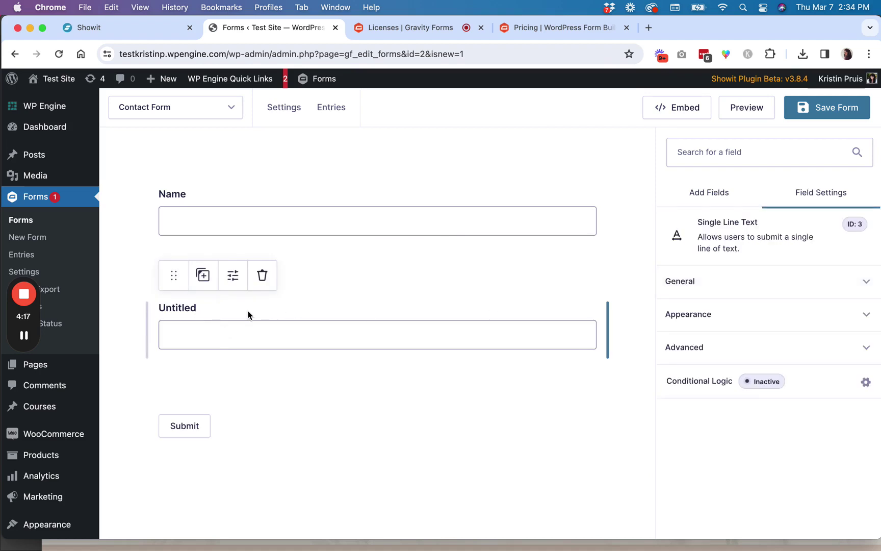
{"action": "left_click", "coordinate": [693, 282]}
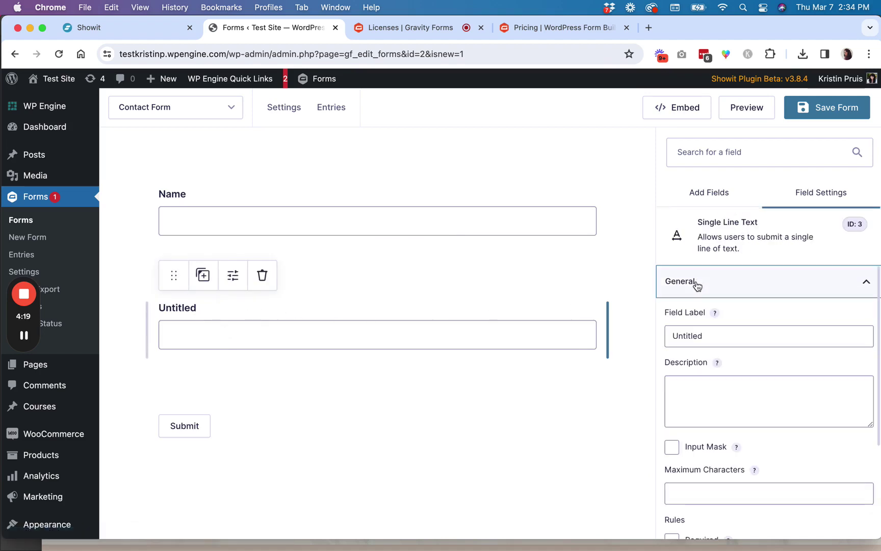
{"action": "double_click", "coordinate": [711, 337]}
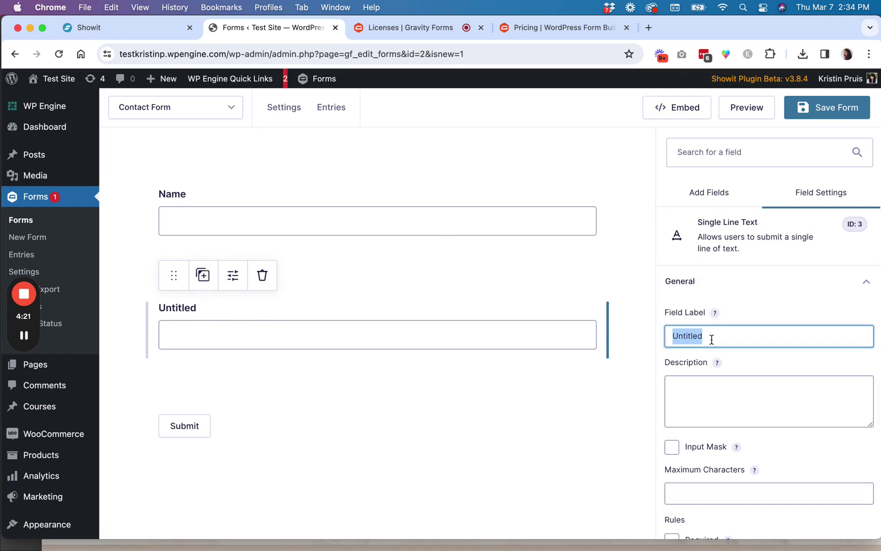
{"action": "type", "text": "Website"}
{"action": "scroll", "coordinate": [694, 361], "scroll_direction": "down", "scroll_amount": 1}
{"action": "scroll", "coordinate": [694, 362], "scroll_direction": "down", "scroll_amount": 2}
Add a Paragraph Text field labelled 'Message' below Website.
{"action": "left_click", "coordinate": [716, 204]}
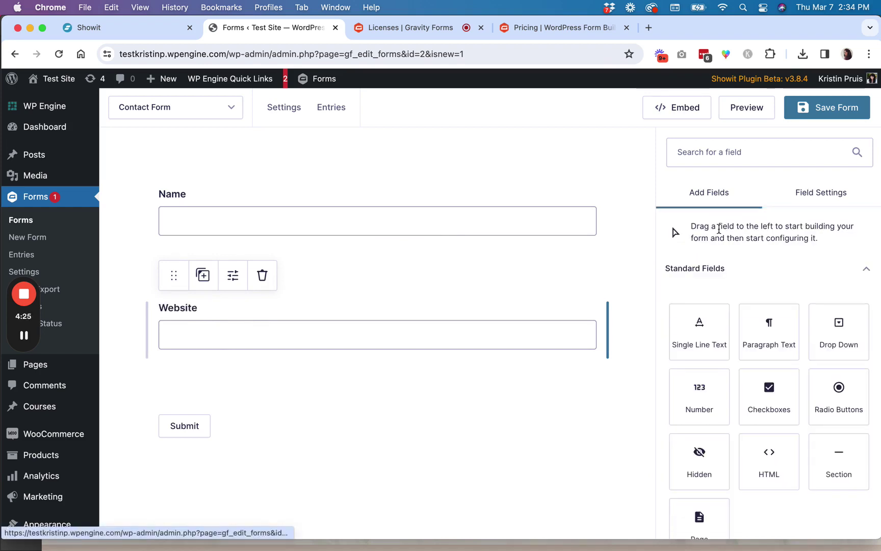
{"action": "scroll", "coordinate": [729, 296], "scroll_direction": "down", "scroll_amount": 1}
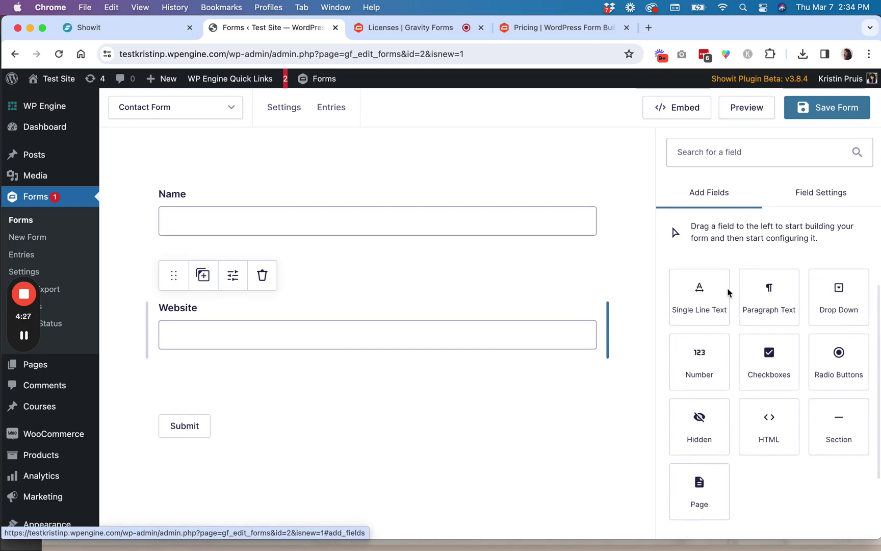
{"action": "left_click_drag", "start_coordinate": [779, 294], "coordinate": [494, 396]}
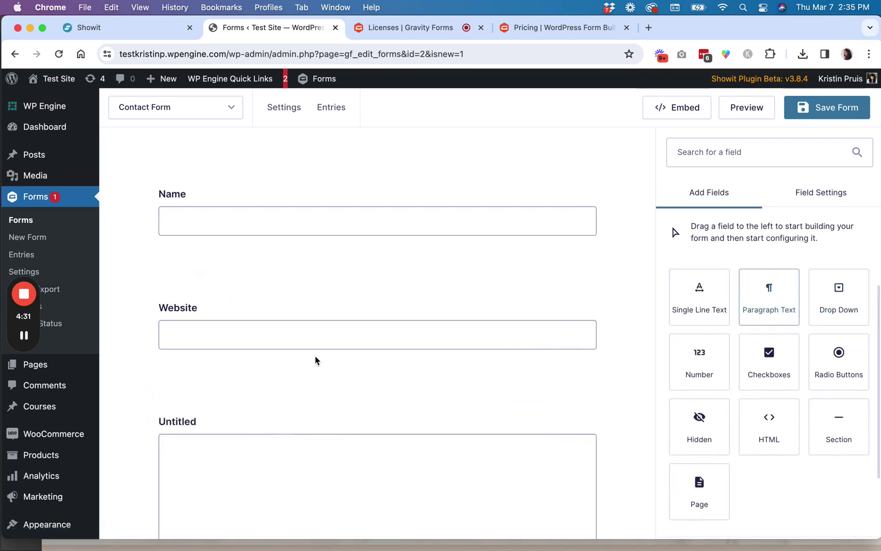
{"action": "scroll", "coordinate": [252, 387], "scroll_direction": "down", "scroll_amount": 1}
{"action": "left_click", "coordinate": [184, 399]}
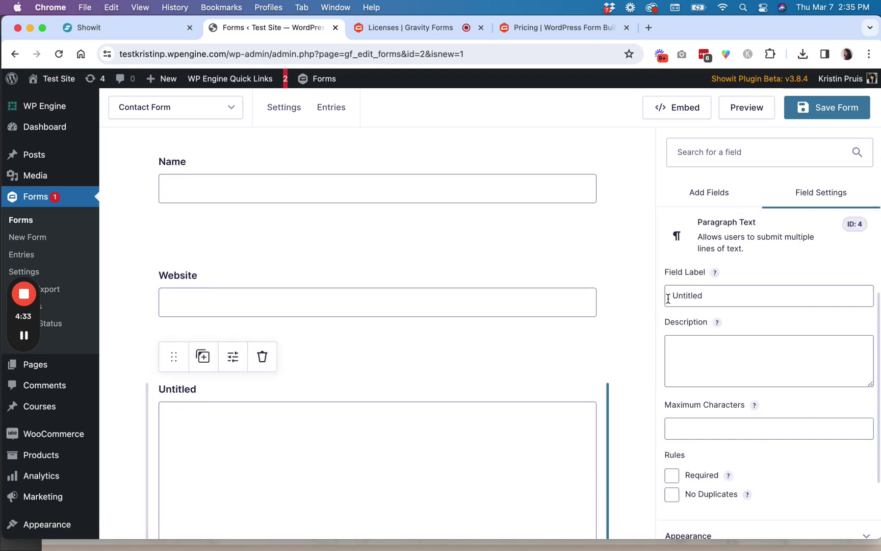
{"action": "double_click", "coordinate": [697, 296]}
{"action": "type", "text": "Message"}
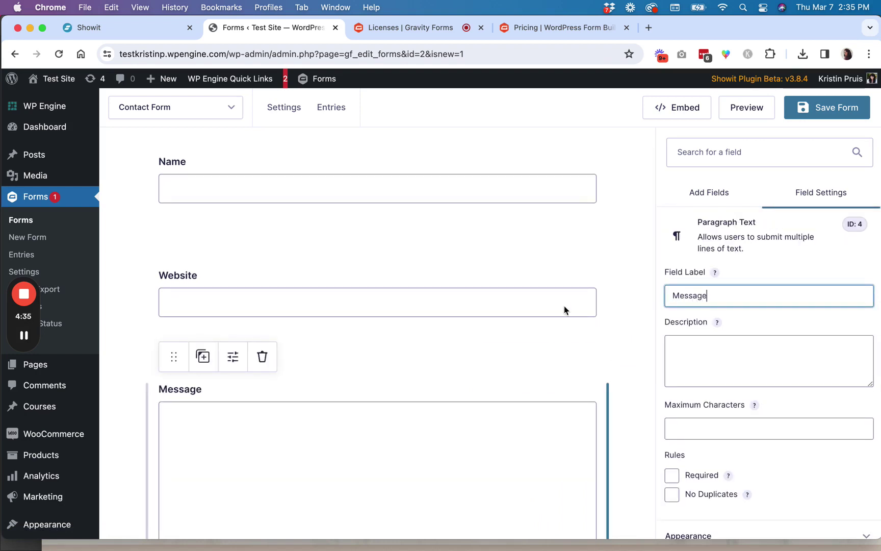
{"action": "scroll", "coordinate": [698, 369], "scroll_direction": "down", "scroll_amount": 3}
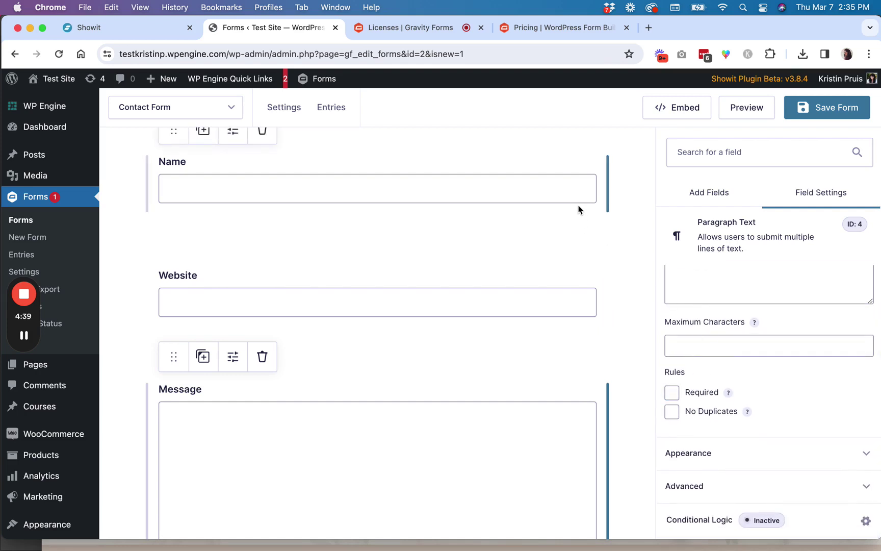
{"action": "scroll", "coordinate": [533, 296], "scroll_direction": "up", "scroll_amount": 1}
Tick the Required rule on the Name, Website and Message fields.
{"action": "left_click", "coordinate": [519, 238]}
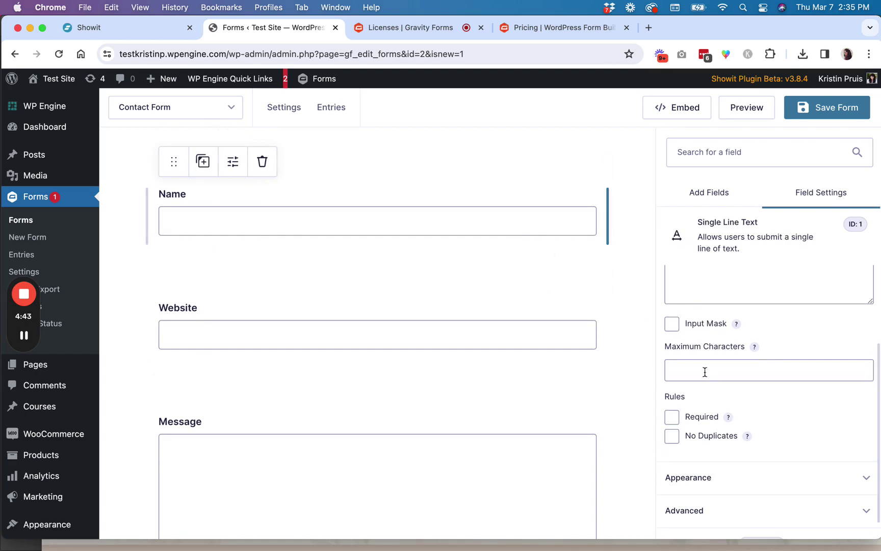
{"action": "scroll", "coordinate": [708, 377], "scroll_direction": "up", "scroll_amount": 1}
{"action": "left_click", "coordinate": [672, 450]}
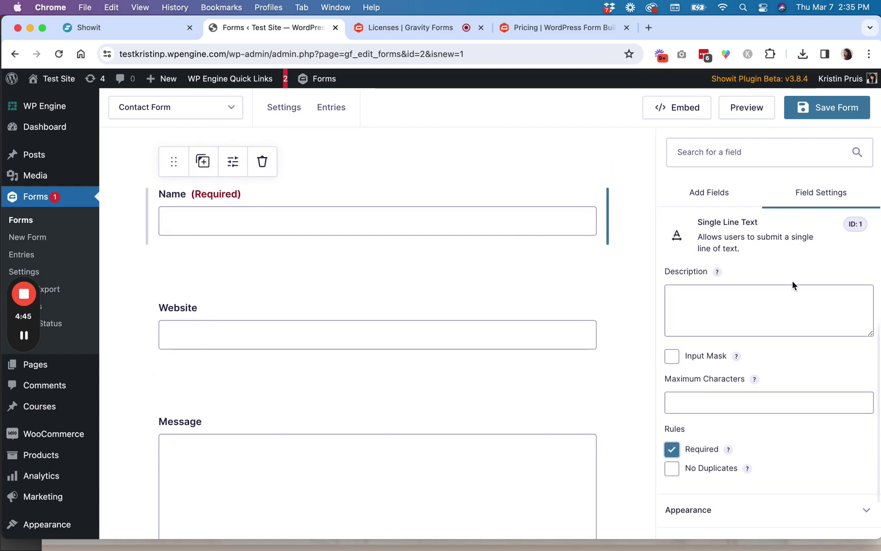
{"action": "left_click", "coordinate": [530, 334]}
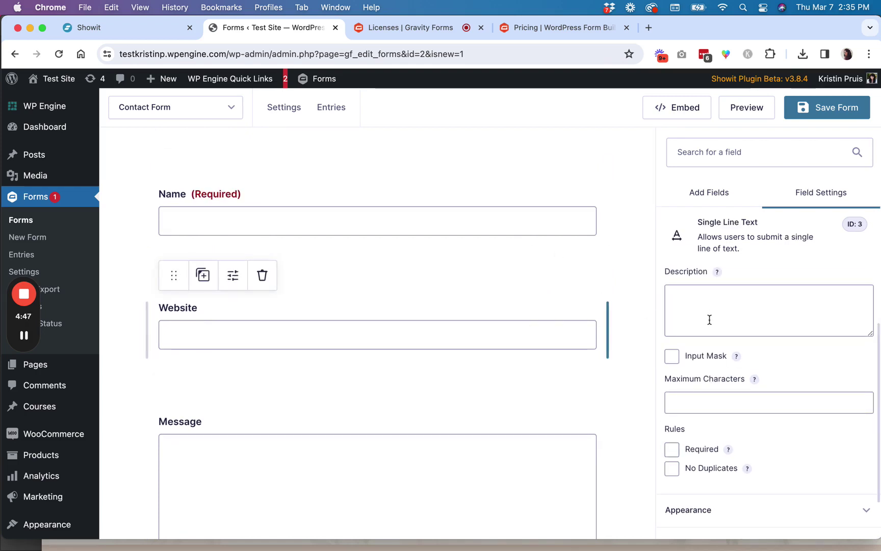
{"action": "scroll", "coordinate": [699, 378], "scroll_direction": "down", "scroll_amount": 2}
{"action": "left_click", "coordinate": [673, 397]}
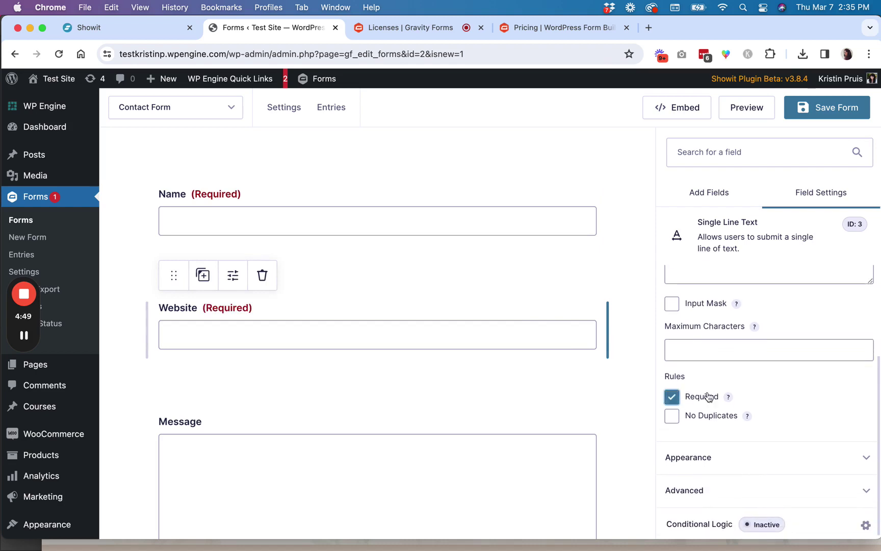
{"action": "left_click", "coordinate": [515, 436]}
{"action": "left_click", "coordinate": [672, 392]}
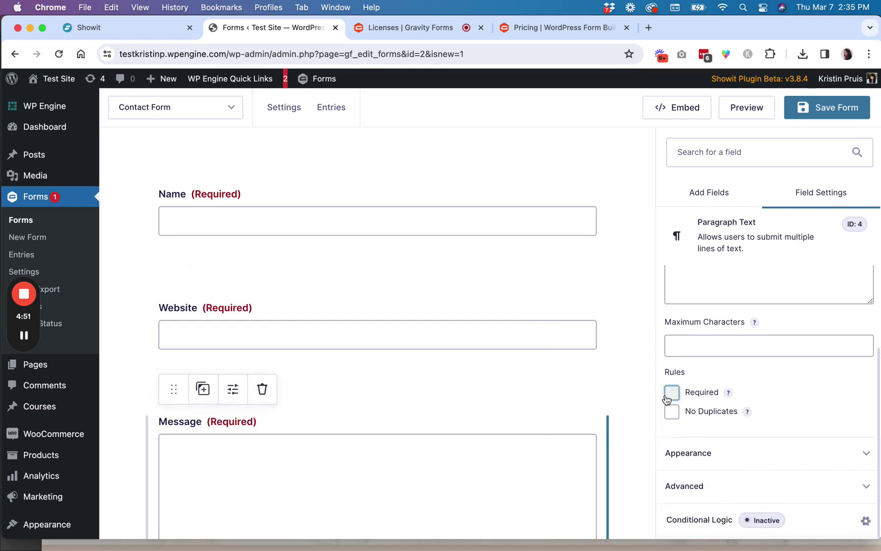
{"action": "scroll", "coordinate": [772, 399], "scroll_direction": "up", "scroll_amount": 4}
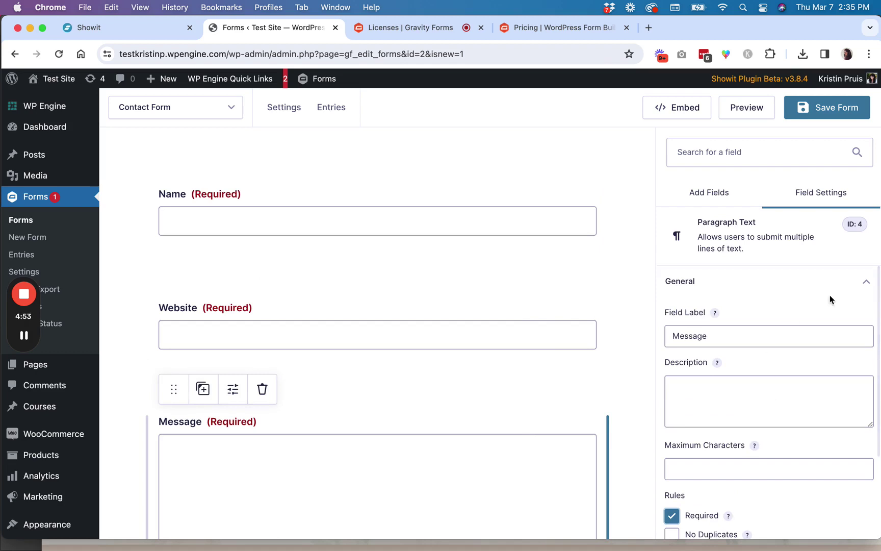
{"action": "left_click", "coordinate": [863, 284]}
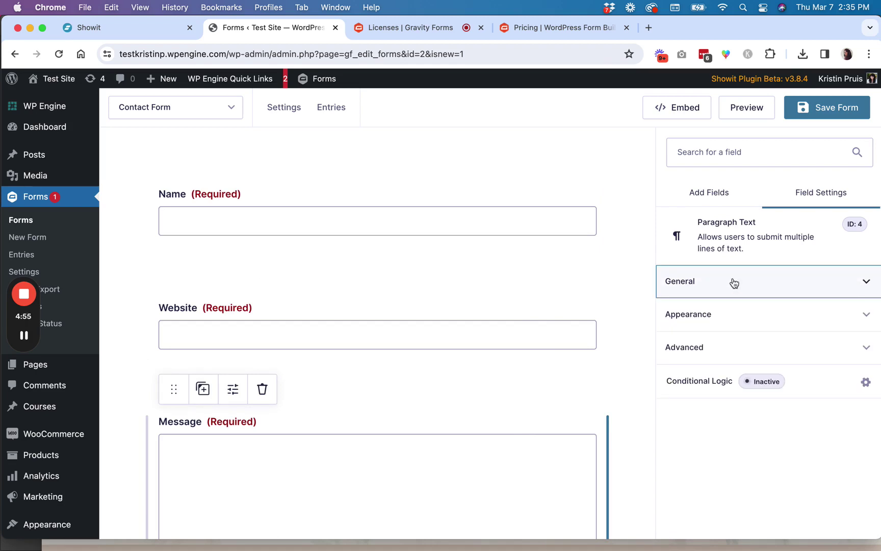
Give the Message field the placeholder 'Type your message here.' with its label top aligned.
{"action": "left_click", "coordinate": [868, 316]}
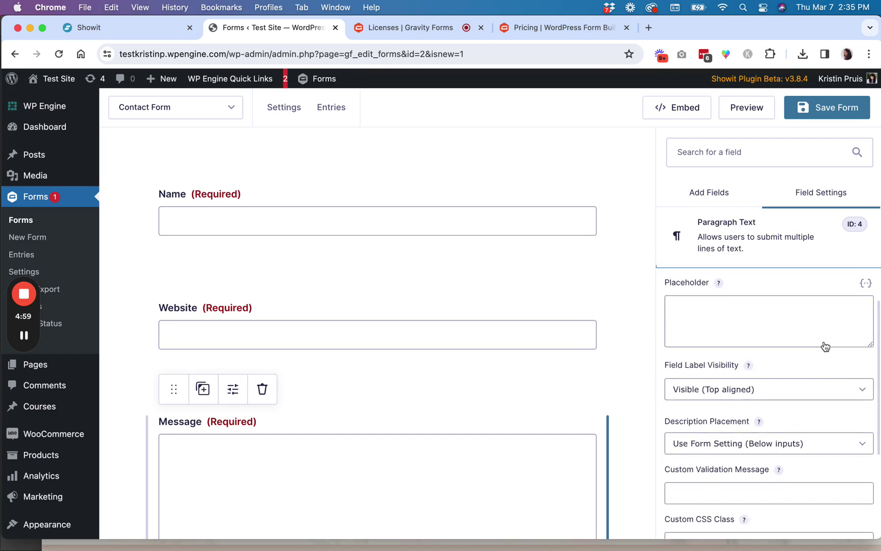
{"action": "scroll", "coordinate": [826, 347], "scroll_direction": "up", "scroll_amount": 2}
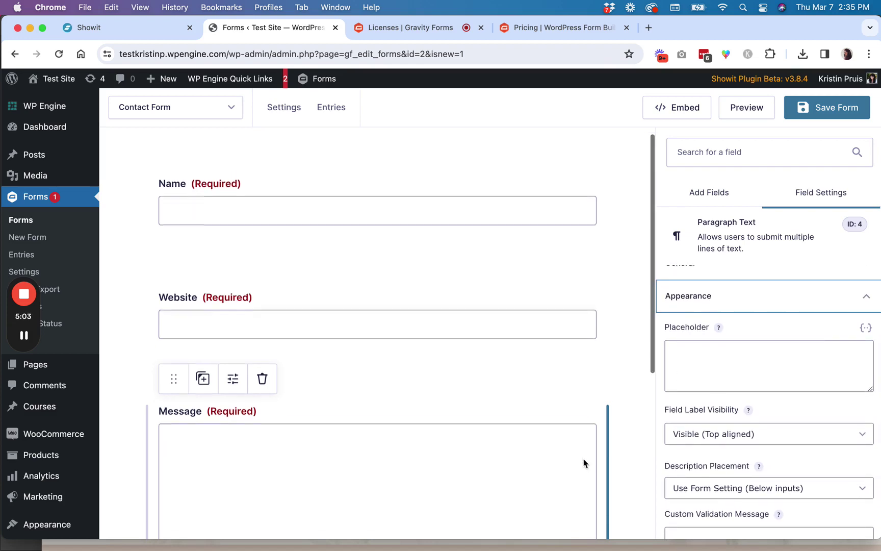
{"action": "left_click", "coordinate": [726, 356]}
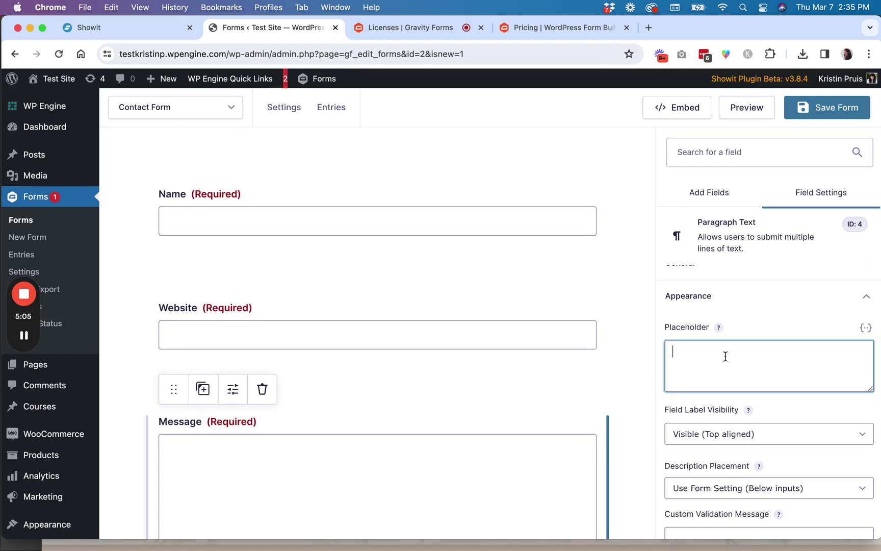
{"action": "type", "text": "Type your message."}
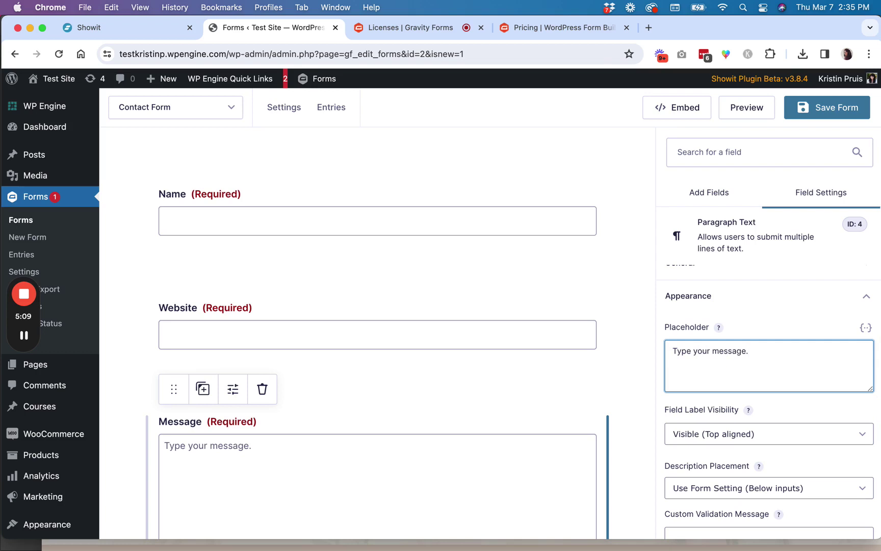
{"action": "type", "text": "here"}
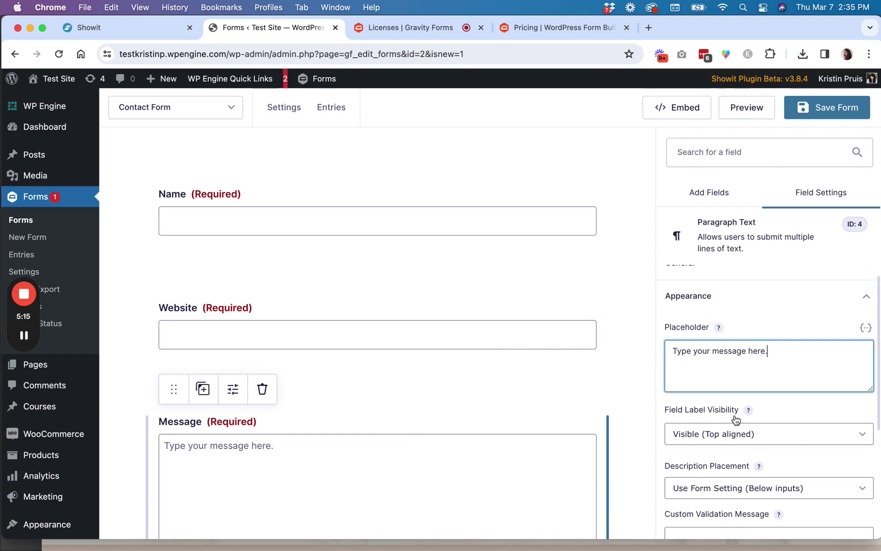
{"action": "scroll", "coordinate": [737, 419], "scroll_direction": "down", "scroll_amount": 1}
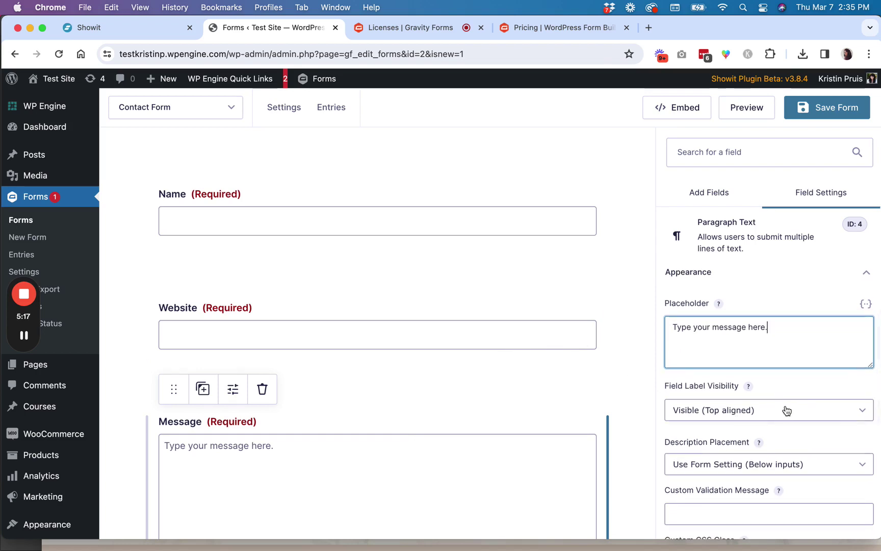
{"action": "left_click", "coordinate": [725, 413]}
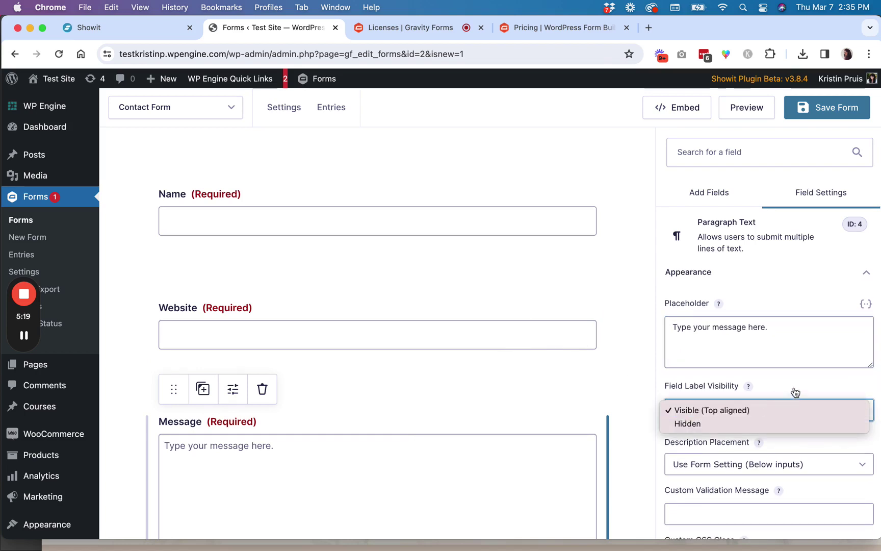
{"action": "left_click", "coordinate": [754, 408]}
{"action": "scroll", "coordinate": [754, 411], "scroll_direction": "down", "scroll_amount": 2}
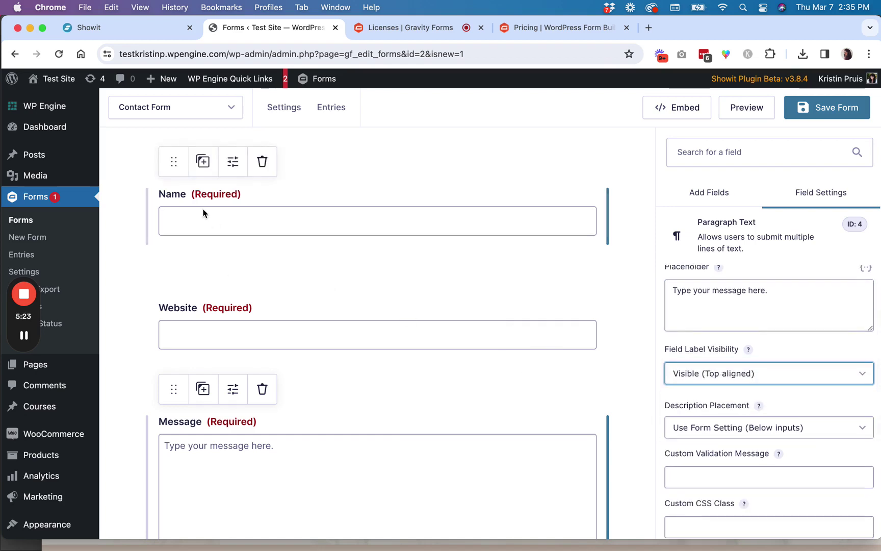
Add the description 'First and Last Name' to the Name field.
{"action": "left_click", "coordinate": [159, 197]}
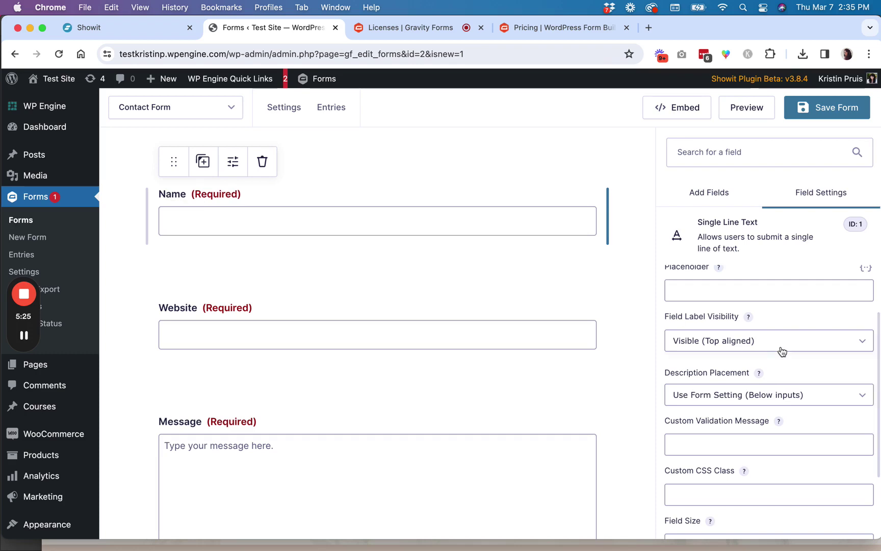
{"action": "scroll", "coordinate": [781, 352], "scroll_direction": "up", "scroll_amount": 1}
{"action": "scroll", "coordinate": [783, 351], "scroll_direction": "up", "scroll_amount": 2}
{"action": "scroll", "coordinate": [782, 351], "scroll_direction": "down", "scroll_amount": 3}
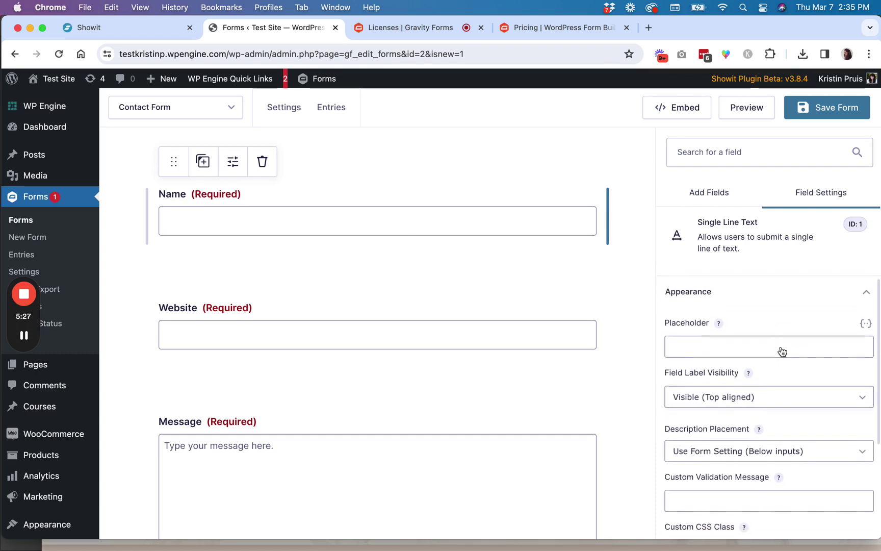
{"action": "scroll", "coordinate": [782, 352], "scroll_direction": "up", "scroll_amount": 3}
{"action": "left_click", "coordinate": [720, 291]}
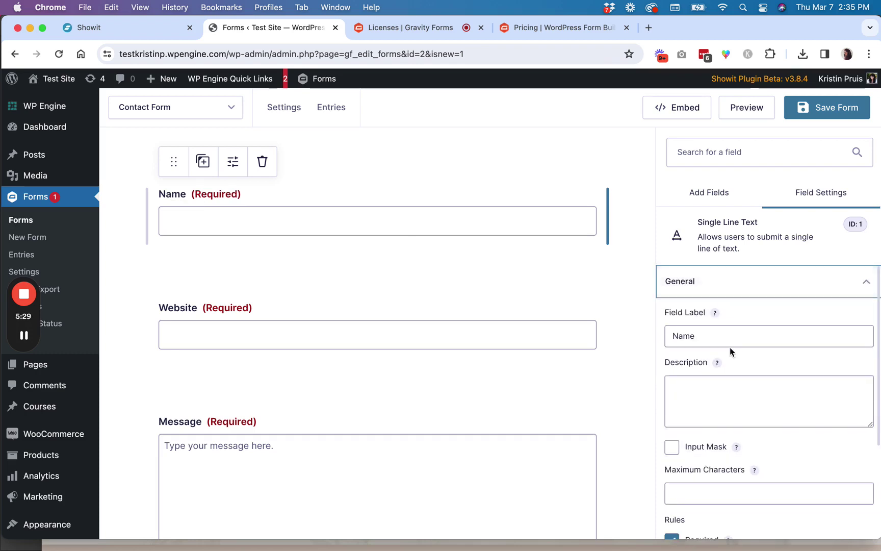
{"action": "scroll", "coordinate": [730, 347], "scroll_direction": "down", "scroll_amount": 1}
{"action": "left_click", "coordinate": [712, 364]}
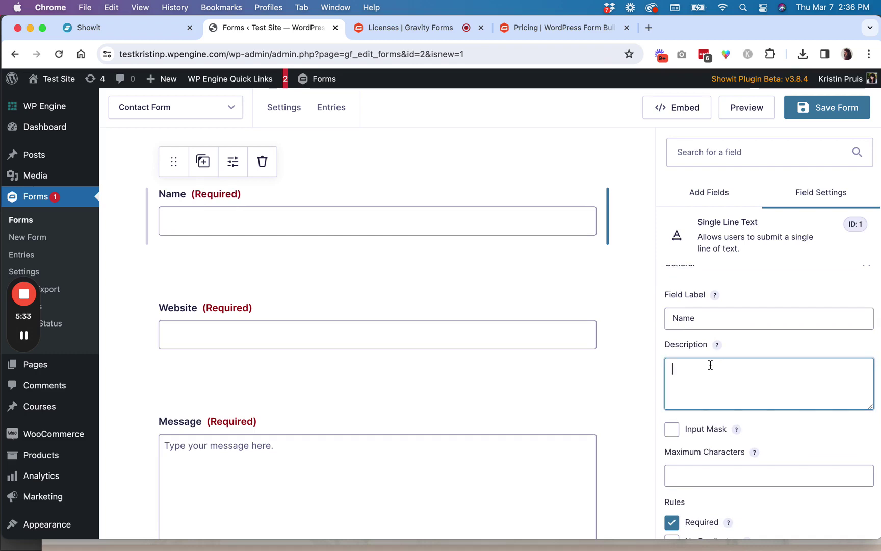
{"action": "type", "text": "First an"}
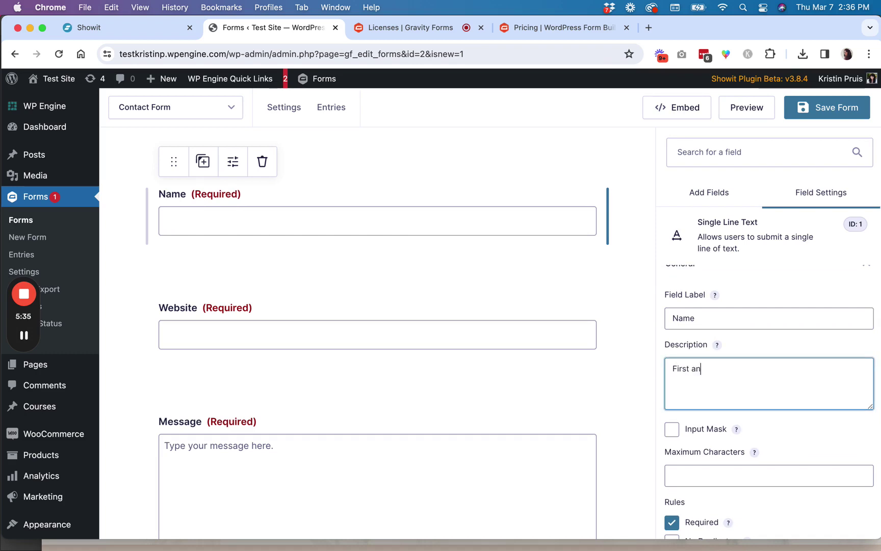
{"action": "type", "text": "d Last Name"}
{"action": "left_click", "coordinate": [798, 428]}
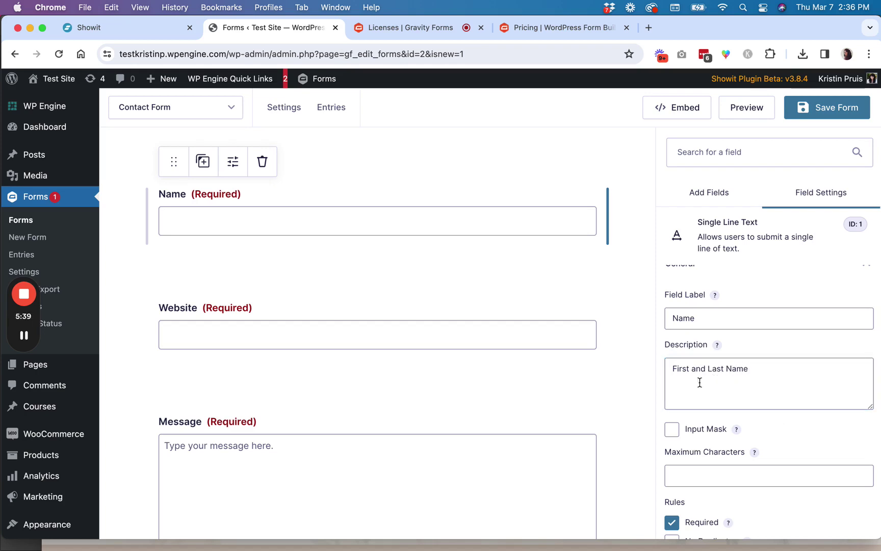
Set the Name field's description placement to Above inputs.
{"action": "scroll", "coordinate": [669, 357], "scroll_direction": "down", "scroll_amount": 5}
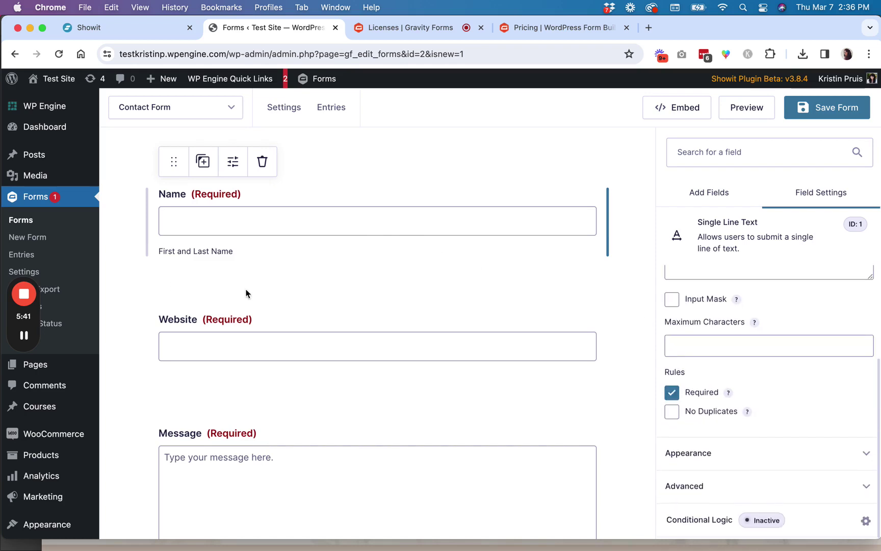
{"action": "scroll", "coordinate": [672, 421], "scroll_direction": "down", "scroll_amount": 1}
{"action": "left_click", "coordinate": [702, 453]}
{"action": "scroll", "coordinate": [767, 317], "scroll_direction": "down", "scroll_amount": 2}
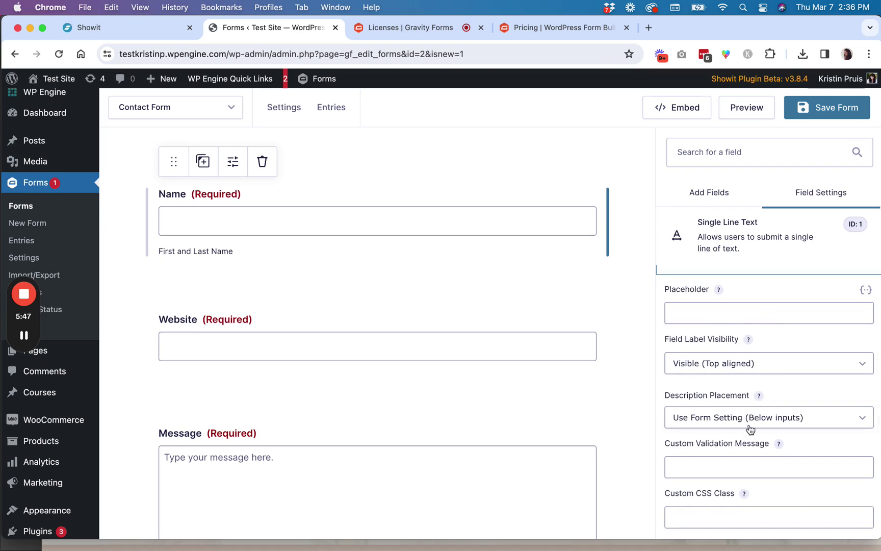
{"action": "left_click", "coordinate": [750, 430]}
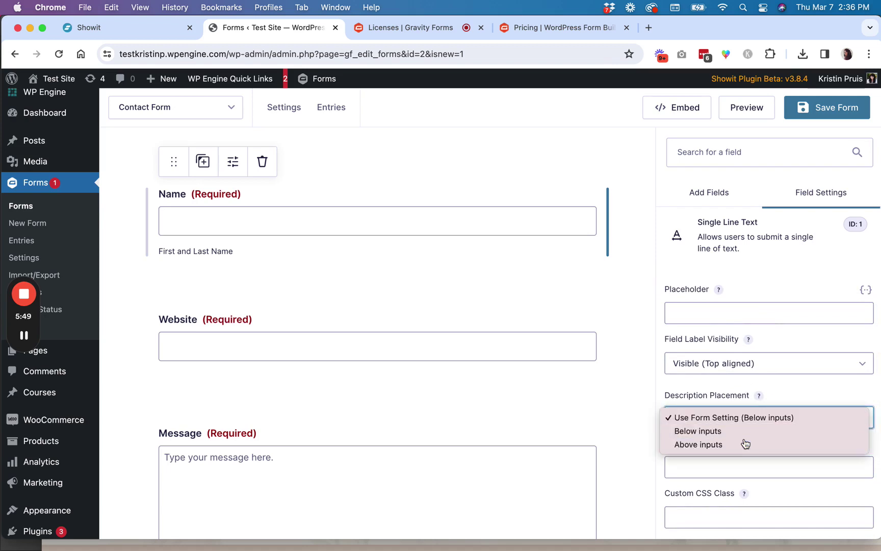
{"action": "left_click", "coordinate": [746, 444]}
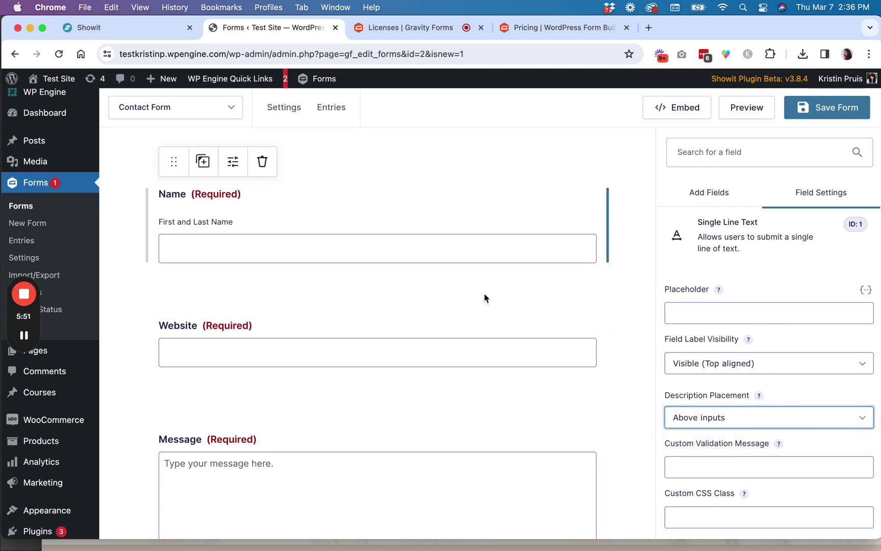
{"action": "scroll", "coordinate": [634, 317], "scroll_direction": "down", "scroll_amount": 1}
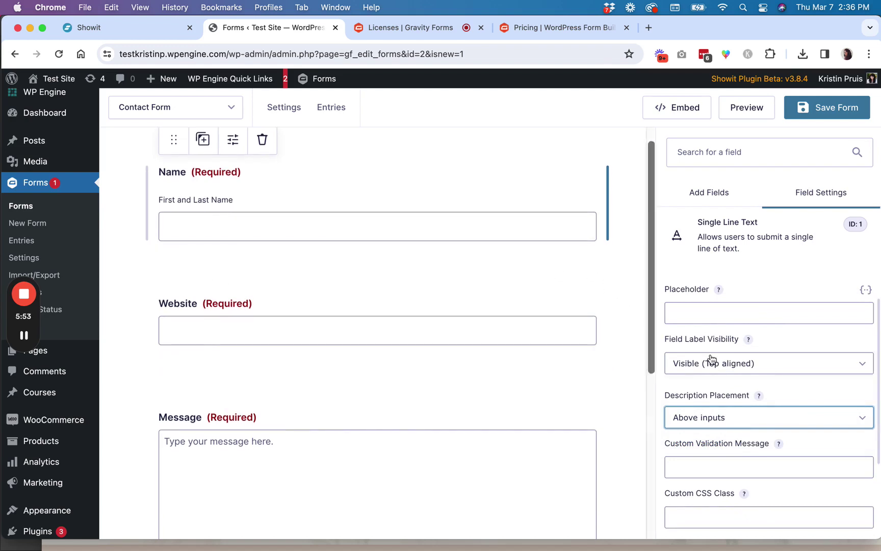
{"action": "scroll", "coordinate": [713, 359], "scroll_direction": "down", "scroll_amount": 5}
{"action": "scroll", "coordinate": [629, 418], "scroll_direction": "down", "scroll_amount": 2}
Set the Message field's Field Size to Small.
{"action": "left_click", "coordinate": [548, 448]}
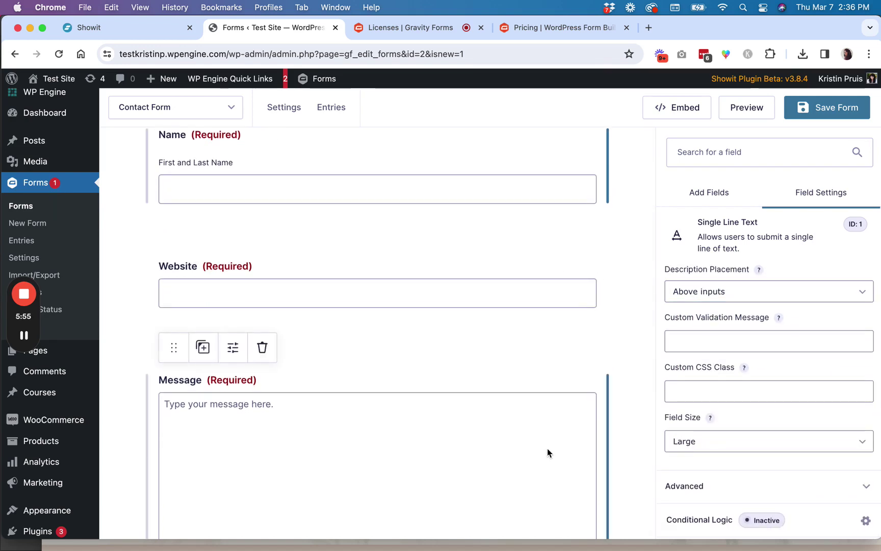
{"action": "scroll", "coordinate": [687, 409], "scroll_direction": "down", "scroll_amount": 2}
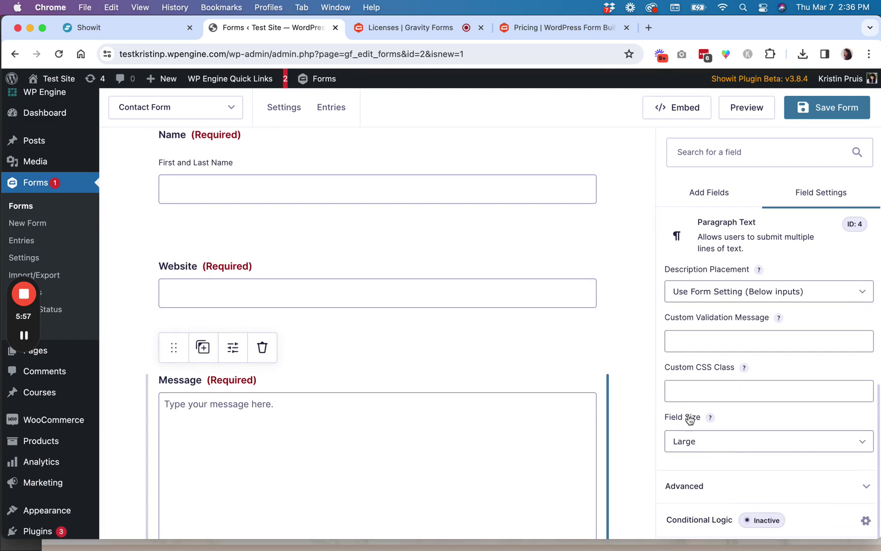
{"action": "scroll", "coordinate": [633, 406], "scroll_direction": "down", "scroll_amount": 3}
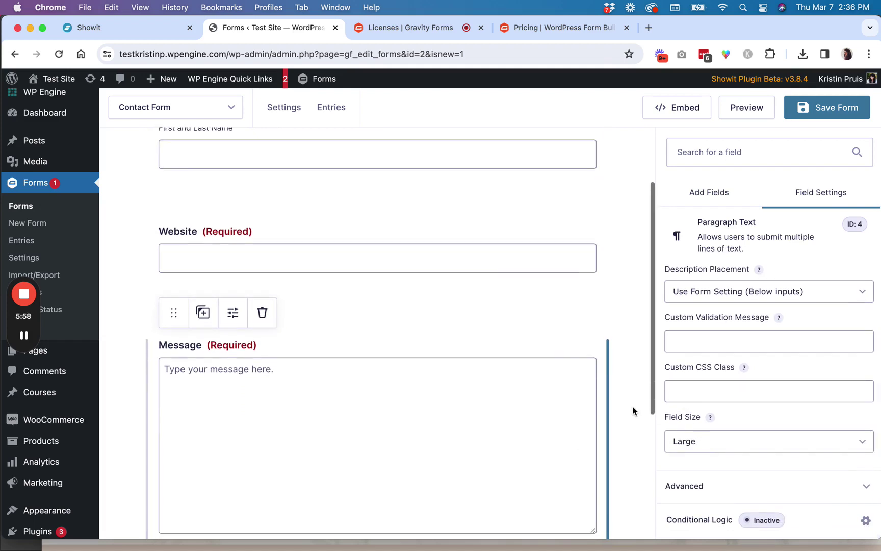
{"action": "left_click", "coordinate": [707, 442]}
{"action": "left_click", "coordinate": [709, 415]}
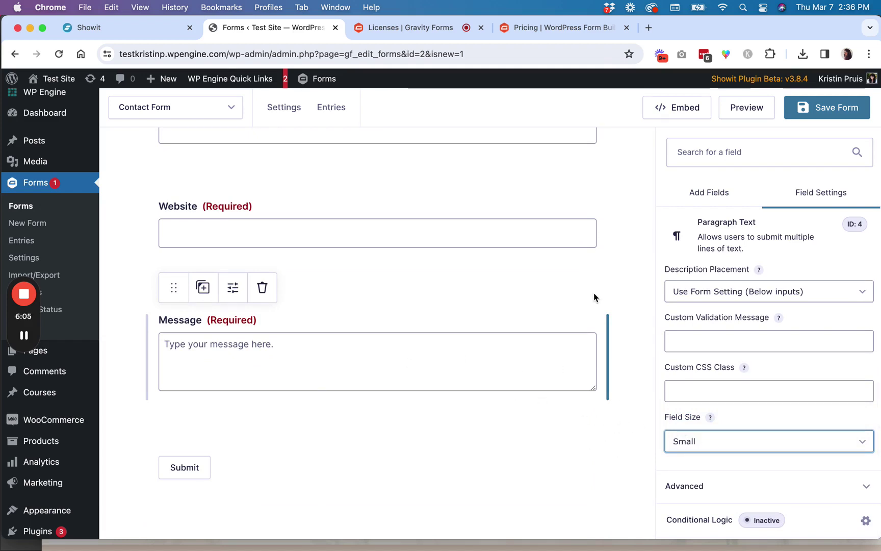
{"action": "scroll", "coordinate": [594, 293], "scroll_direction": "up", "scroll_amount": 3}
{"action": "scroll", "coordinate": [593, 292], "scroll_direction": "down", "scroll_amount": 4}
{"action": "scroll", "coordinate": [594, 293], "scroll_direction": "up", "scroll_amount": 3}
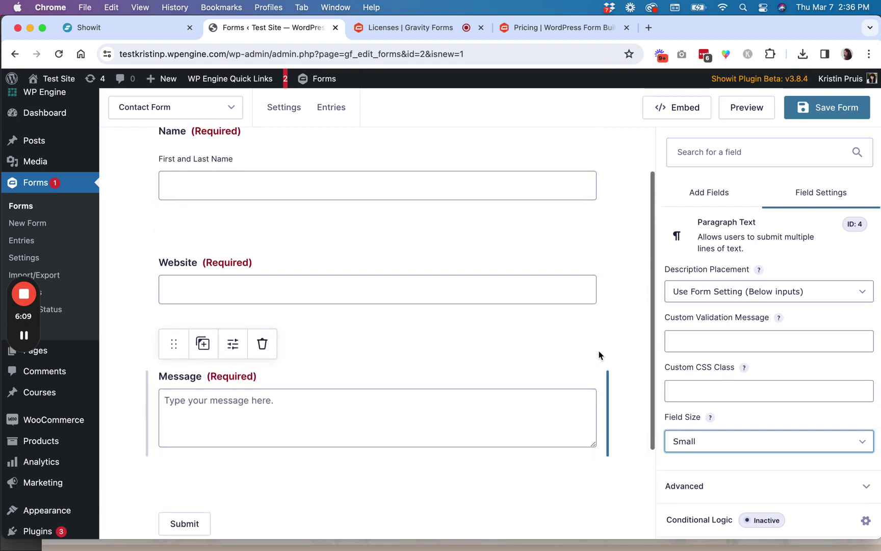
{"action": "scroll", "coordinate": [600, 355], "scroll_direction": "down", "scroll_amount": 3}
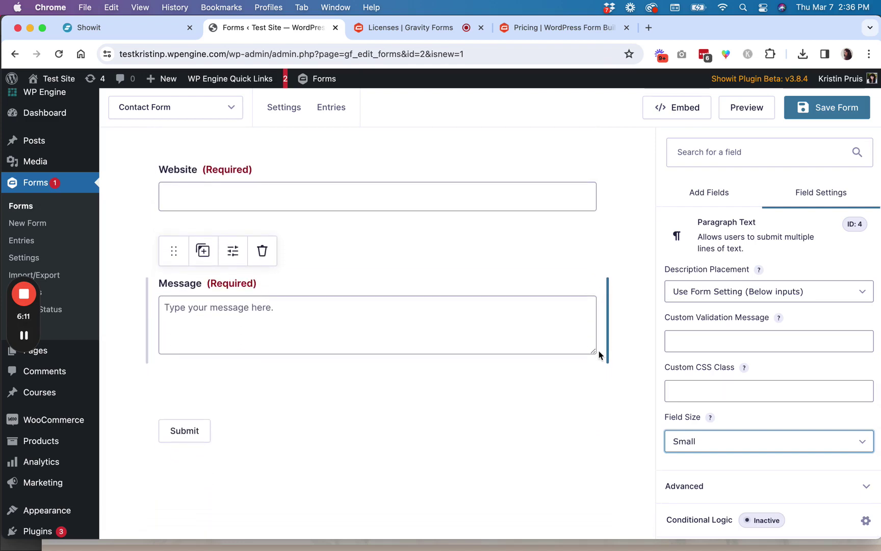
Save the Contact Form and go to its Confirmations settings.
{"action": "left_click", "coordinate": [844, 109]}
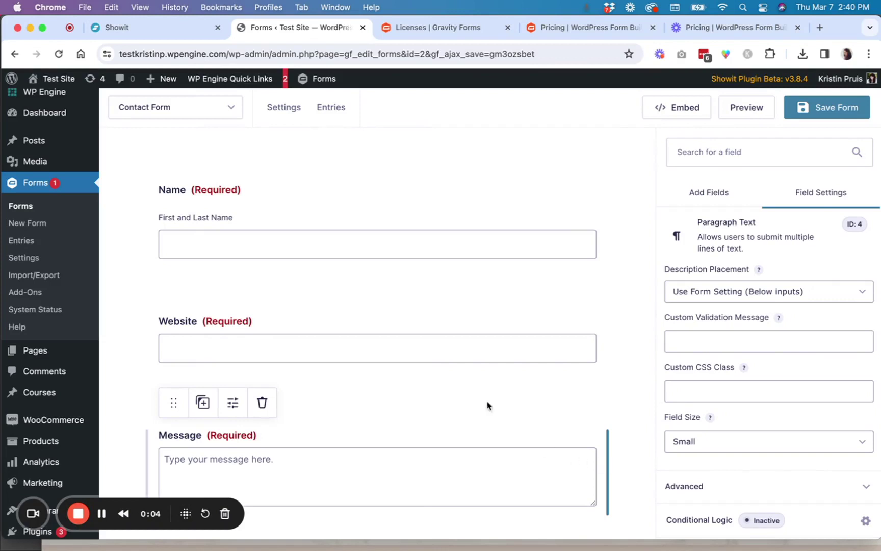
{"action": "mouse_move", "coordinate": [293, 107]}
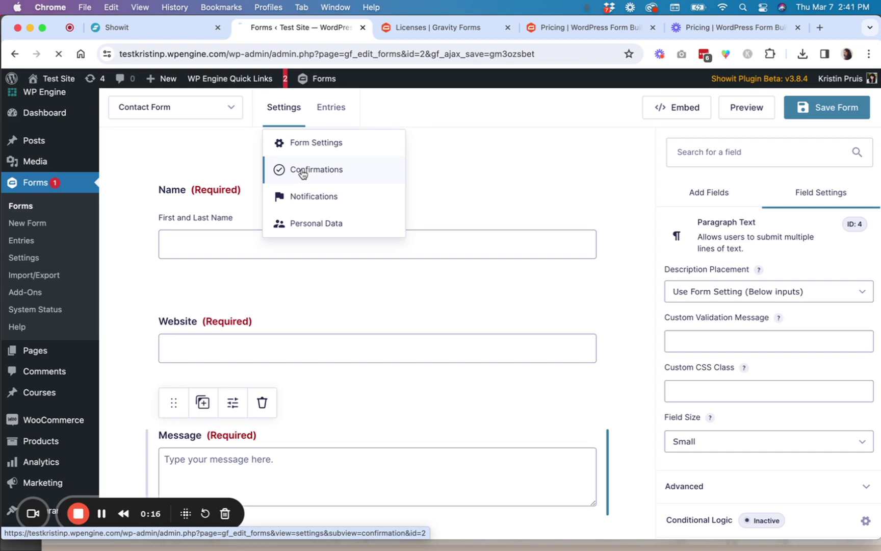
{"action": "mouse_move", "coordinate": [420, 313]}
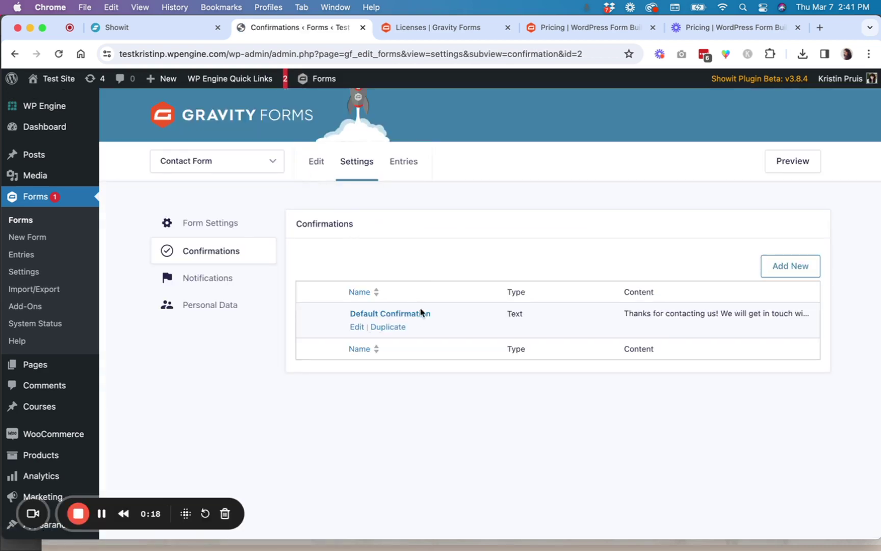
Edit and save the Default Confirmation message, then go to the form's Notifications list.
{"action": "left_click", "coordinate": [358, 327]}
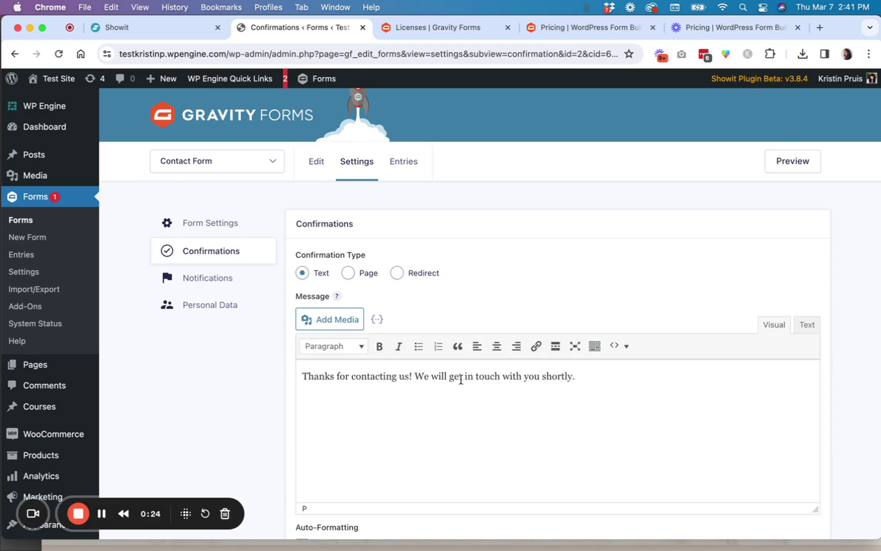
{"action": "scroll", "coordinate": [450, 324], "scroll_direction": "down", "scroll_amount": 2}
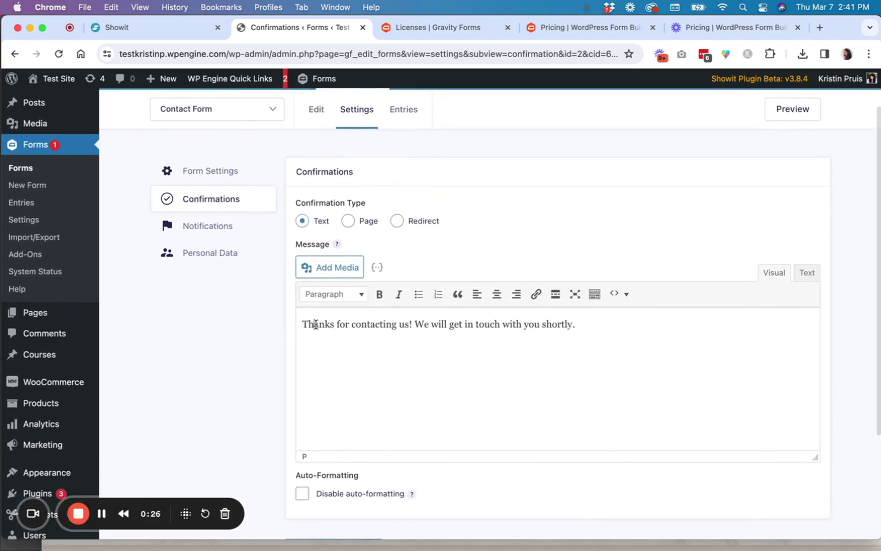
{"action": "left_click_drag", "start_coordinate": [316, 325], "coordinate": [607, 333]}
{"action": "left_click", "coordinate": [609, 334]}
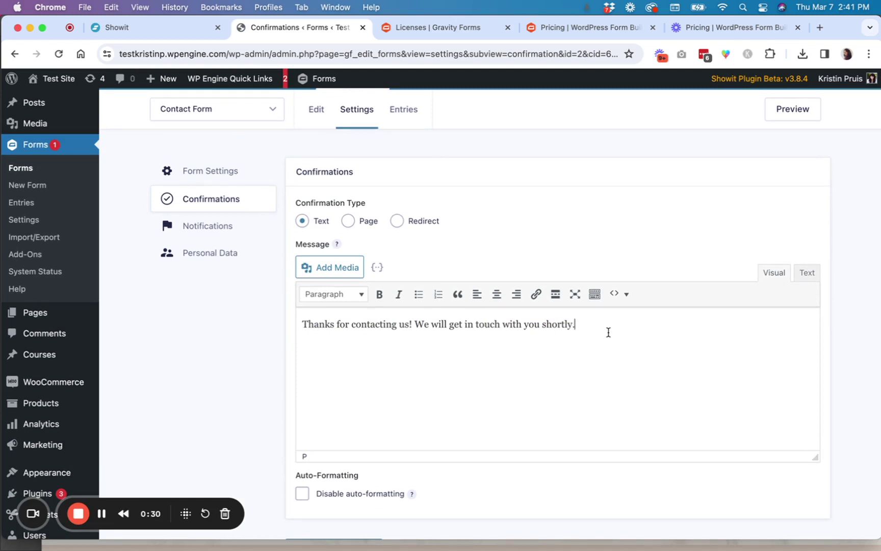
{"action": "scroll", "coordinate": [608, 334], "scroll_direction": "down", "scroll_amount": 4}
{"action": "left_click", "coordinate": [373, 455]}
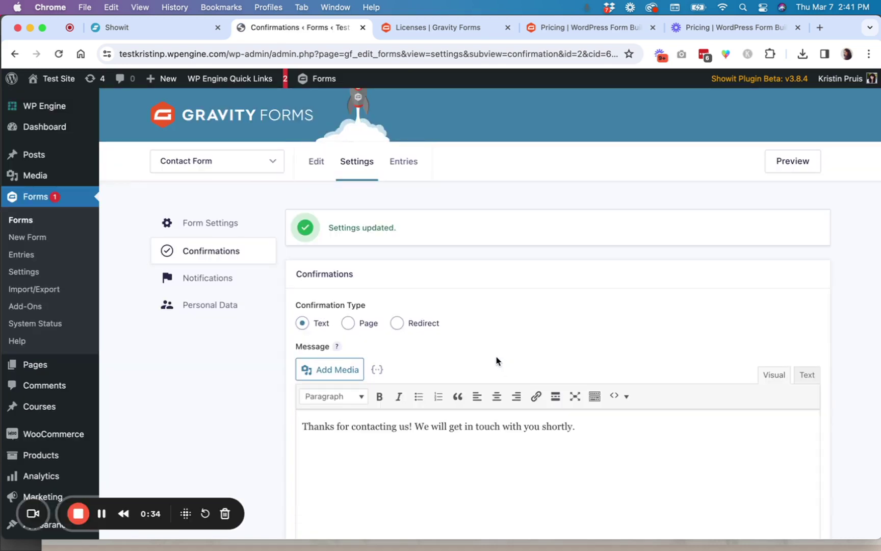
{"action": "left_click", "coordinate": [214, 277]}
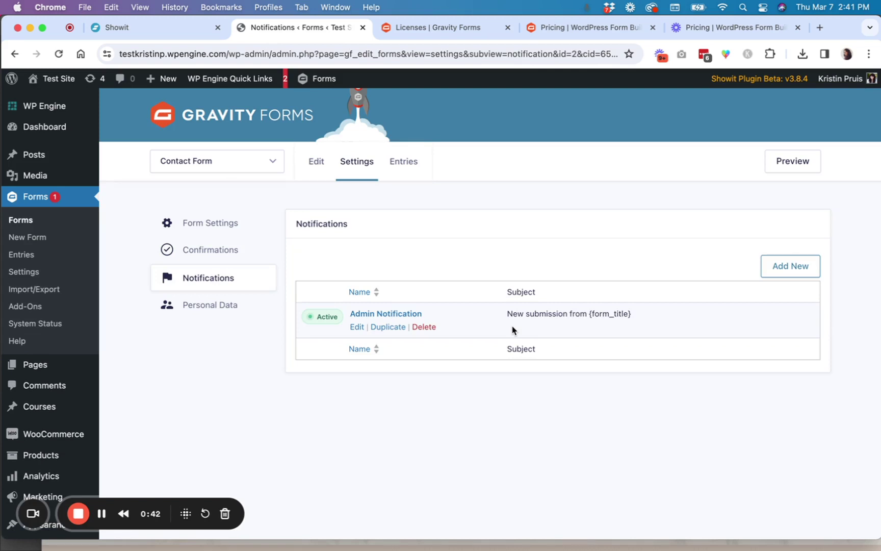
Open the Admin Notification for editing and review its {admin_email} recipient, sender and subject settings.
{"action": "left_click", "coordinate": [358, 328]}
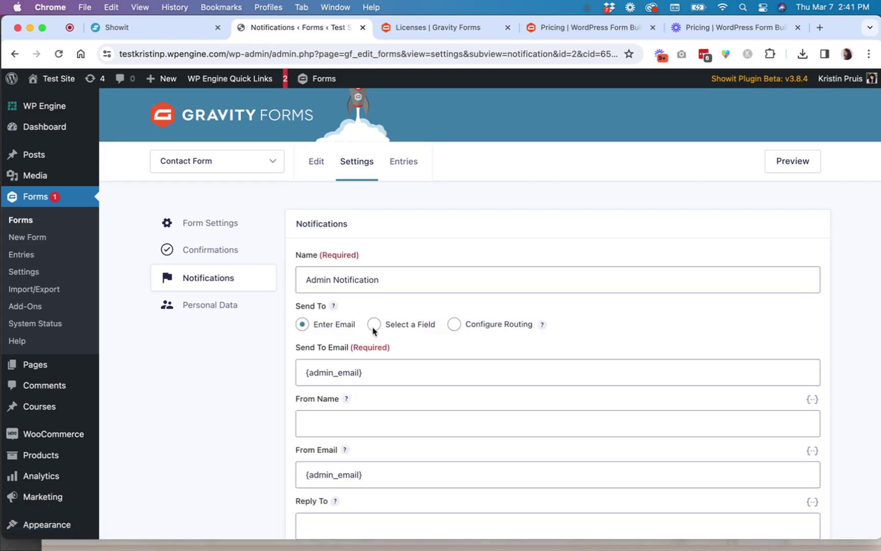
{"action": "scroll", "coordinate": [395, 331], "scroll_direction": "down", "scroll_amount": 1}
{"action": "scroll", "coordinate": [395, 331], "scroll_direction": "down", "scroll_amount": 3}
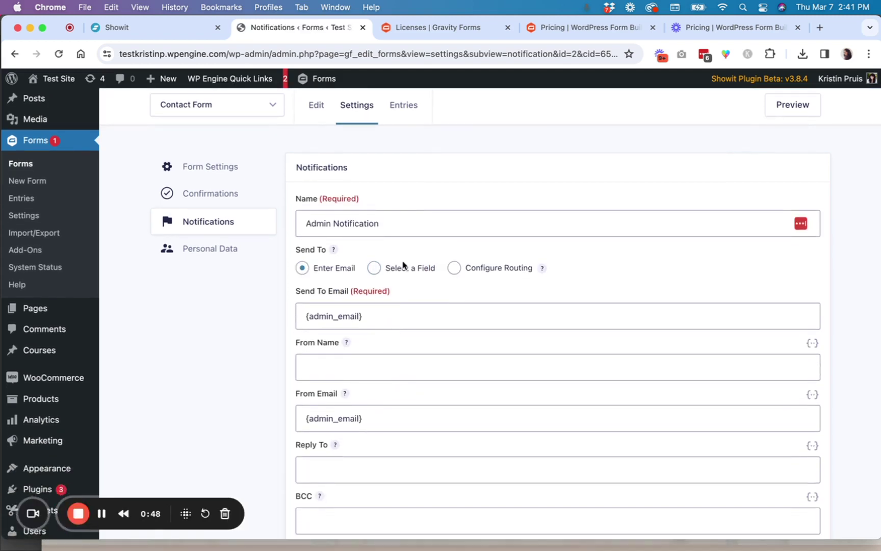
{"action": "scroll", "coordinate": [407, 234], "scroll_direction": "down", "scroll_amount": 5}
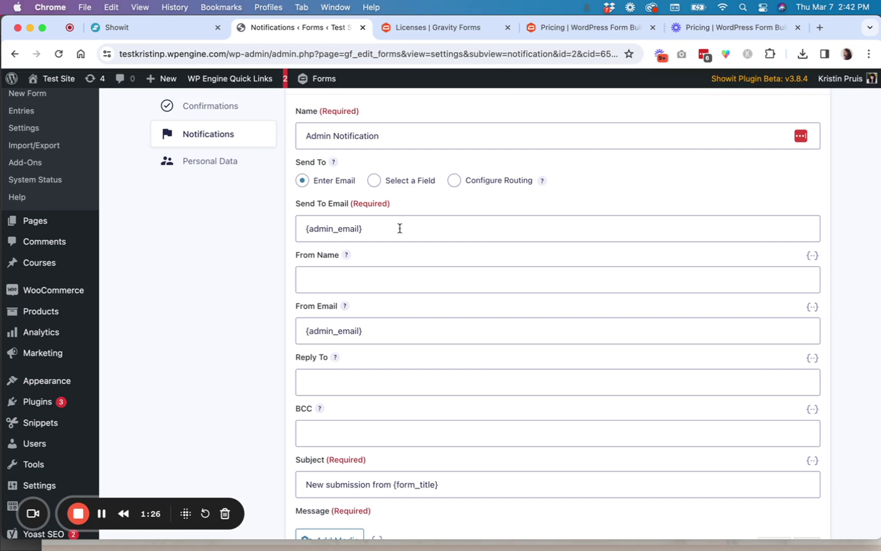
Set the Admin Notification's From Name to the submitter's Name field, {Name:1}.
{"action": "left_click", "coordinate": [341, 275]}
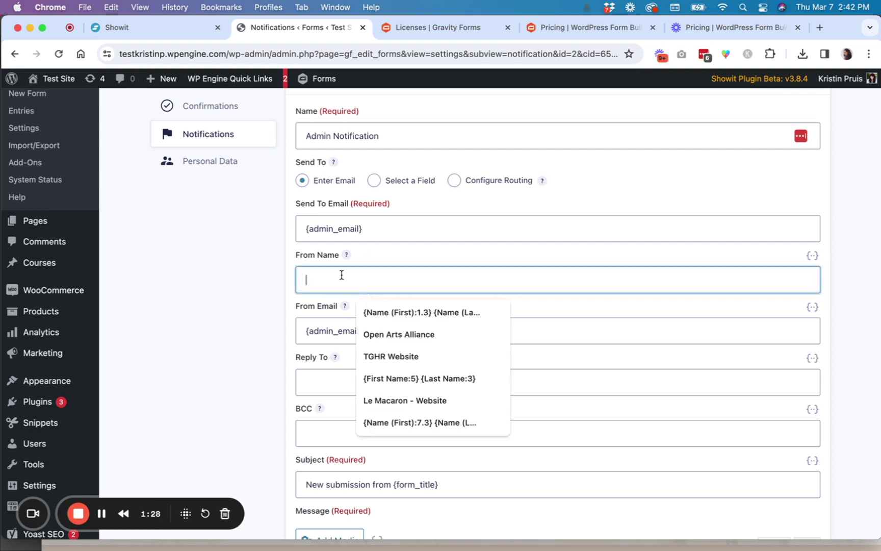
{"action": "left_click", "coordinate": [380, 262]}
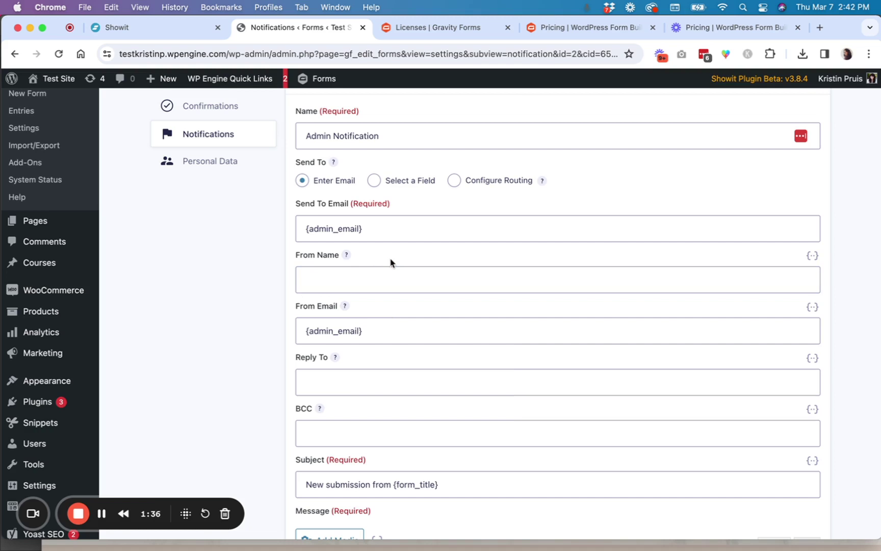
{"action": "left_click", "coordinate": [814, 256]}
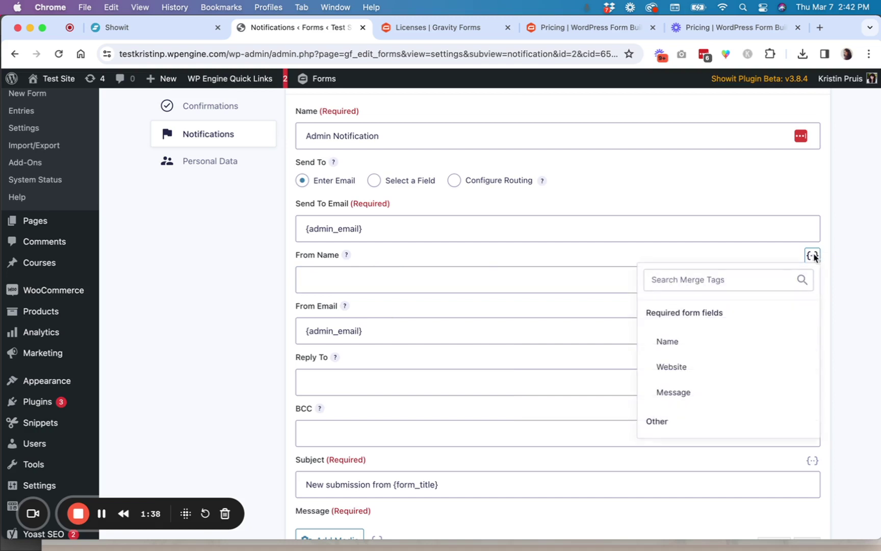
{"action": "left_click", "coordinate": [692, 343]}
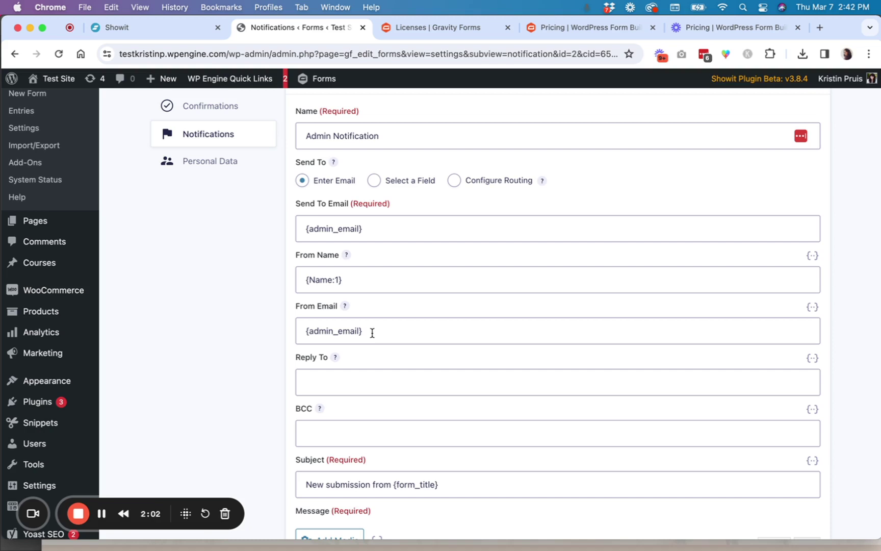
Check the Reply To merge-tag list but leave Reply To empty.
{"action": "scroll", "coordinate": [373, 333], "scroll_direction": "down", "scroll_amount": 3}
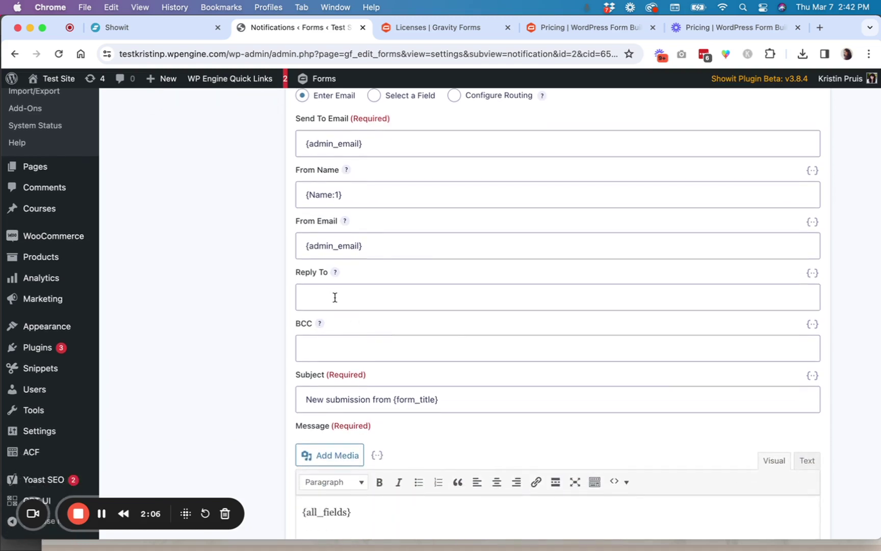
{"action": "left_click", "coordinate": [334, 296]}
{"action": "left_click", "coordinate": [812, 274]}
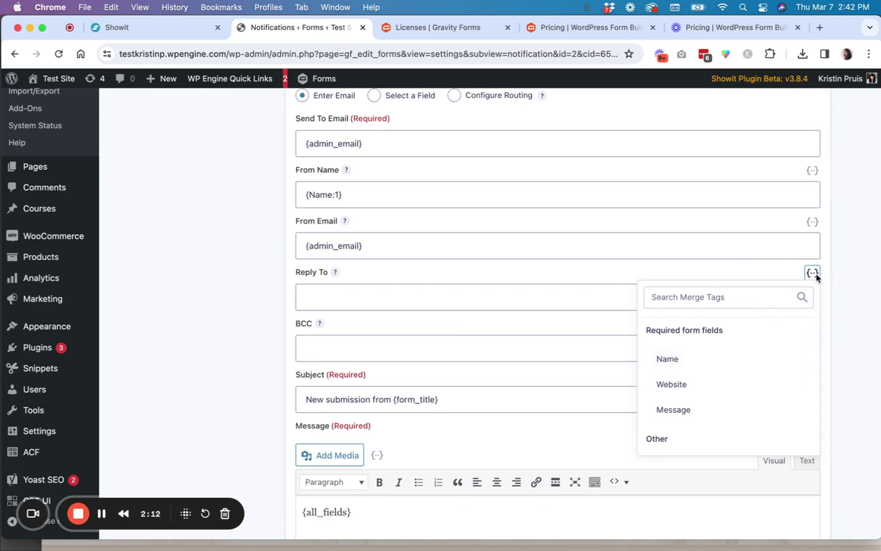
{"action": "left_click", "coordinate": [774, 276]}
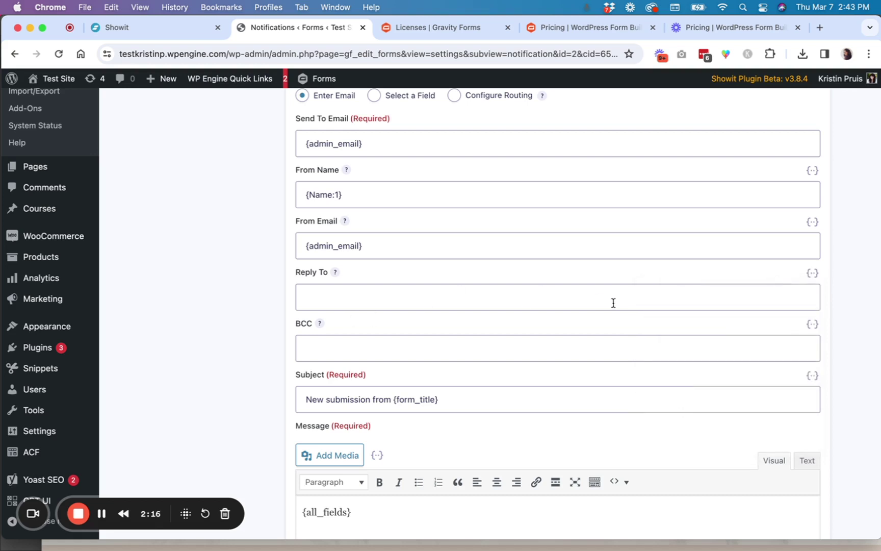
Keep the message as {all_fields} and save the notification with Update Notification.
{"action": "scroll", "coordinate": [499, 287], "scroll_direction": "down", "scroll_amount": 5}
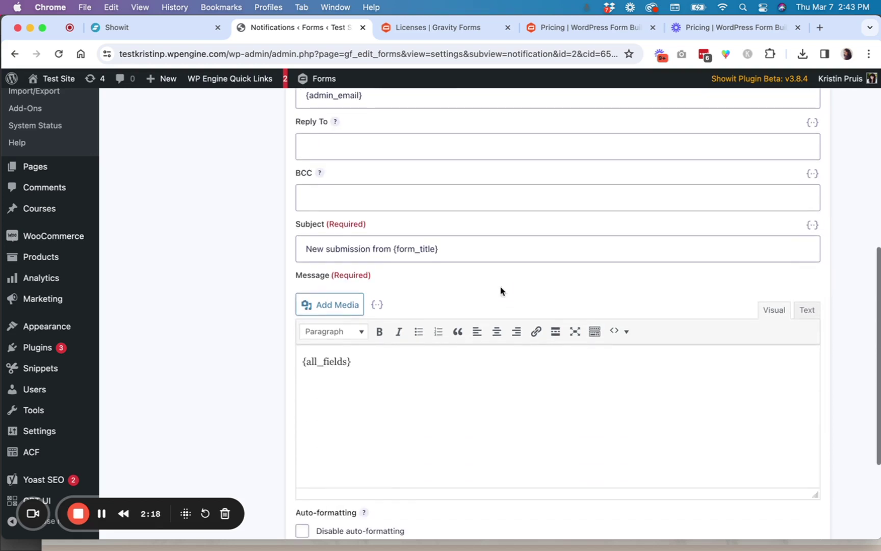
{"action": "left_click", "coordinate": [373, 382]}
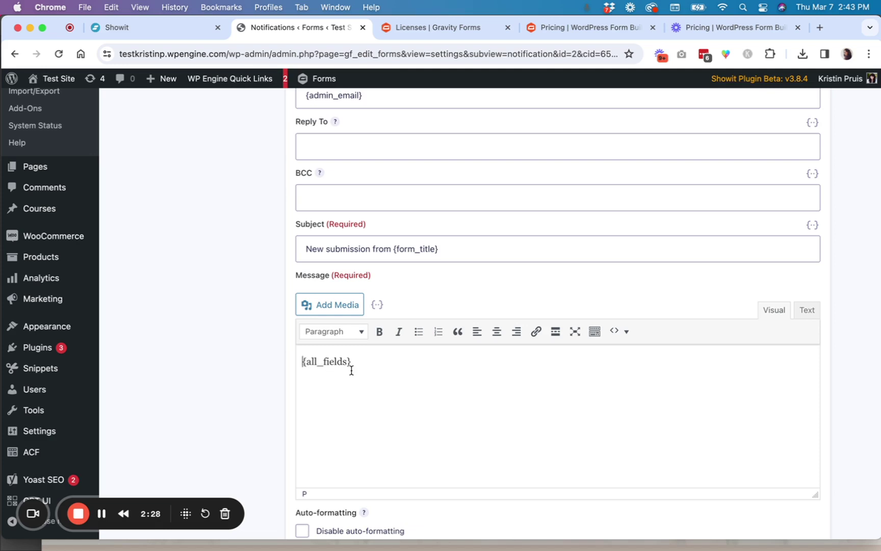
{"action": "scroll", "coordinate": [352, 371], "scroll_direction": "down", "scroll_amount": 5}
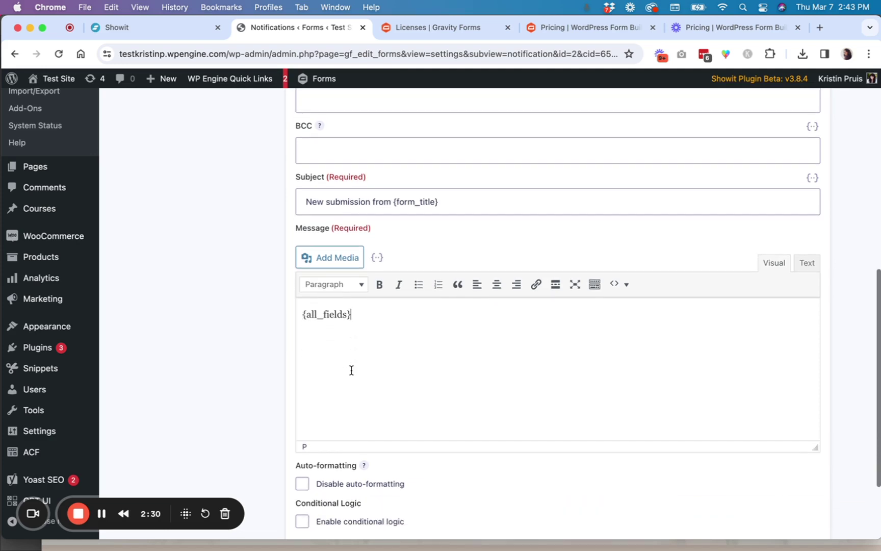
{"action": "scroll", "coordinate": [352, 374], "scroll_direction": "down", "scroll_amount": 1}
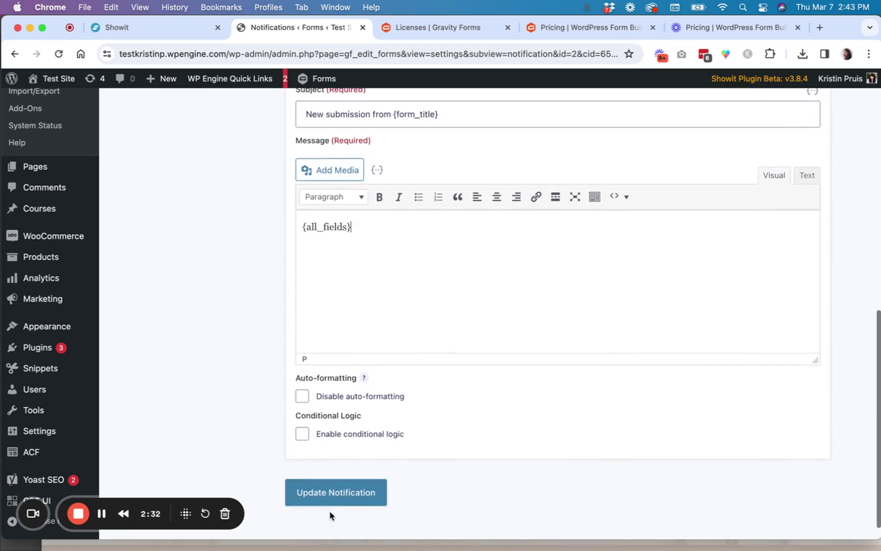
{"action": "left_click", "coordinate": [336, 500]}
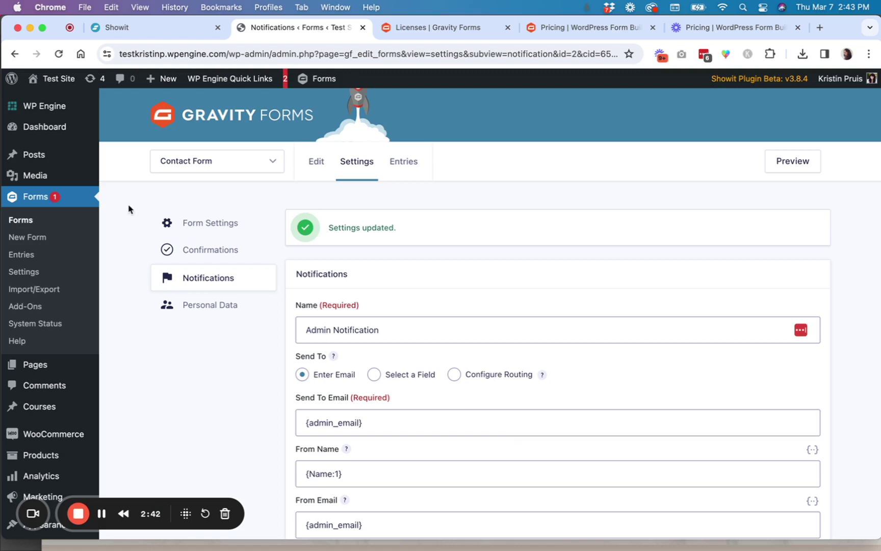
Create a new WordPress page and title it 'Contact Form'.
{"action": "left_click", "coordinate": [41, 368]}
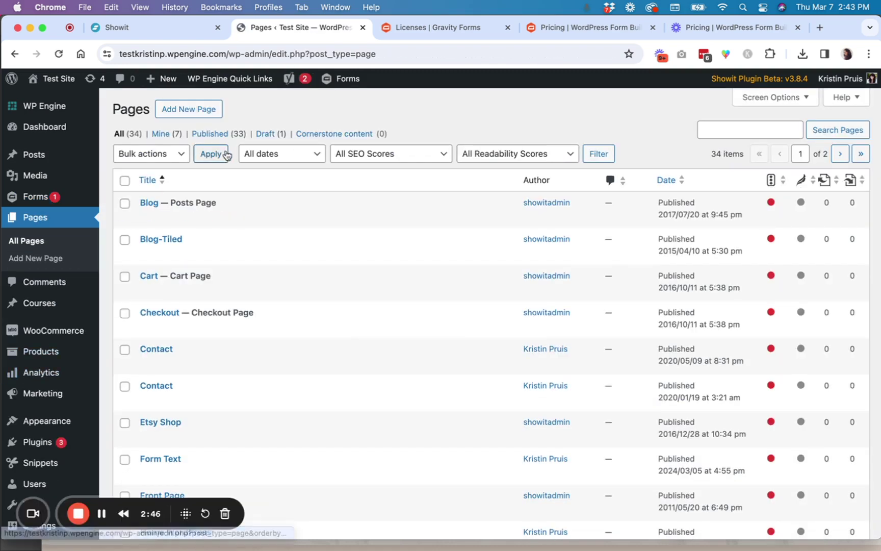
{"action": "left_click", "coordinate": [212, 113]}
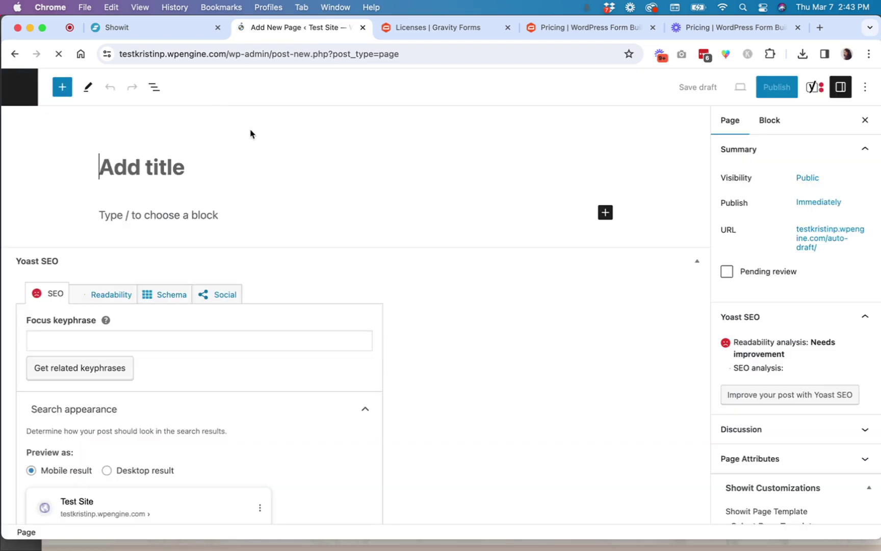
{"action": "type", "text": "C"}
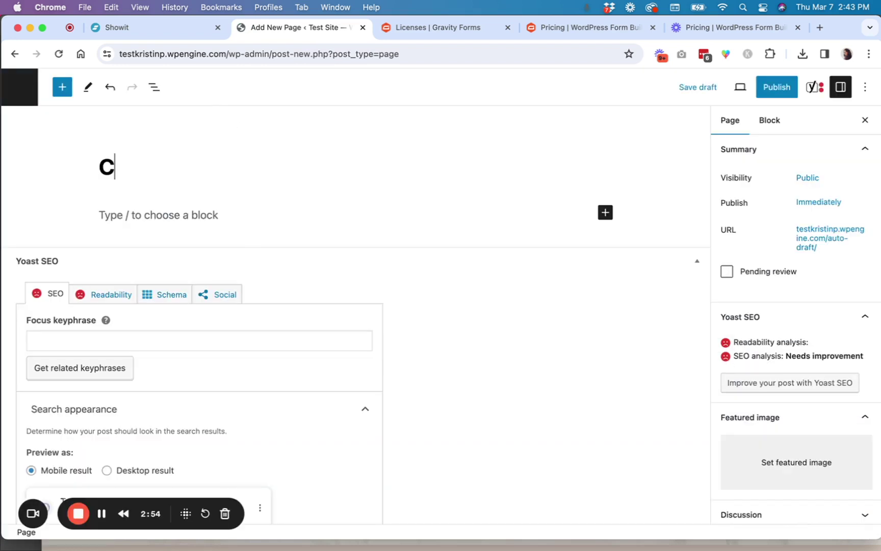
{"action": "type", "text": "ontact Form"}
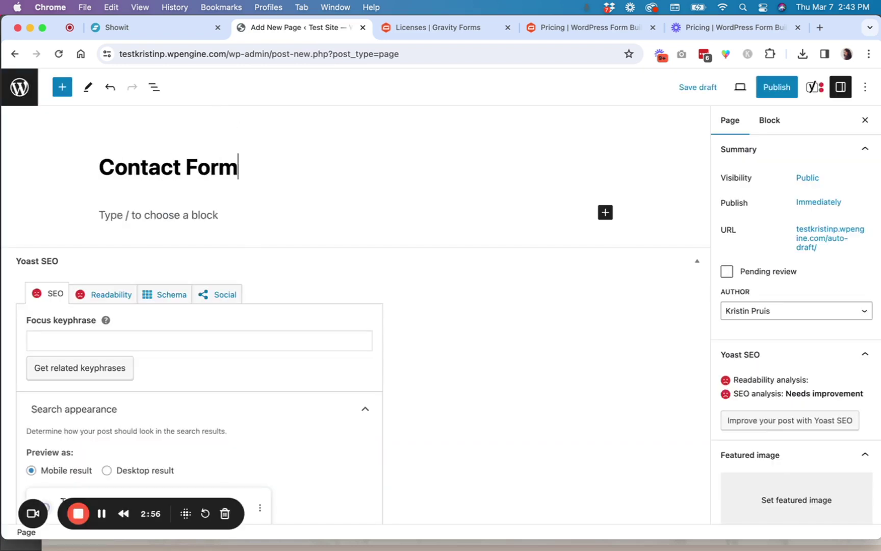
Insert a Gravity Forms block, found by searching 'gravit', set to display the Contact Form.
{"action": "left_click", "coordinate": [607, 213]}
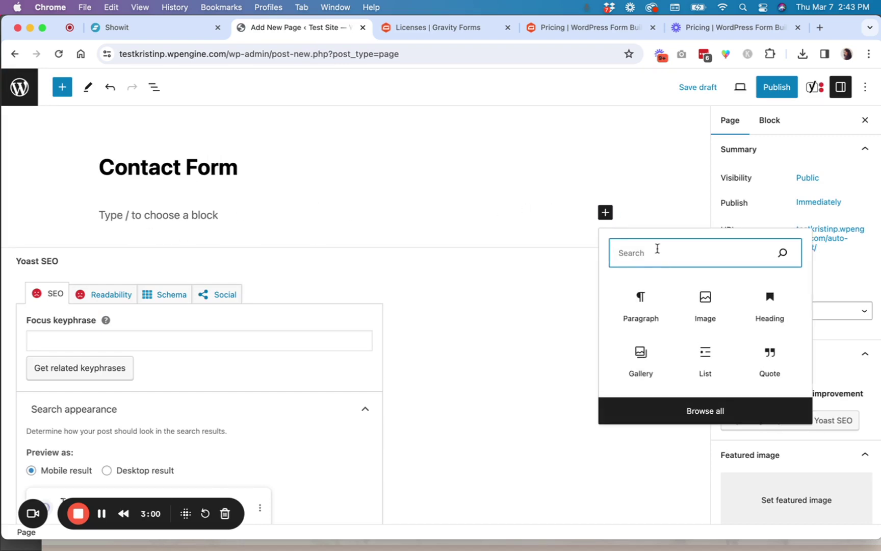
{"action": "type", "text": "gravit"}
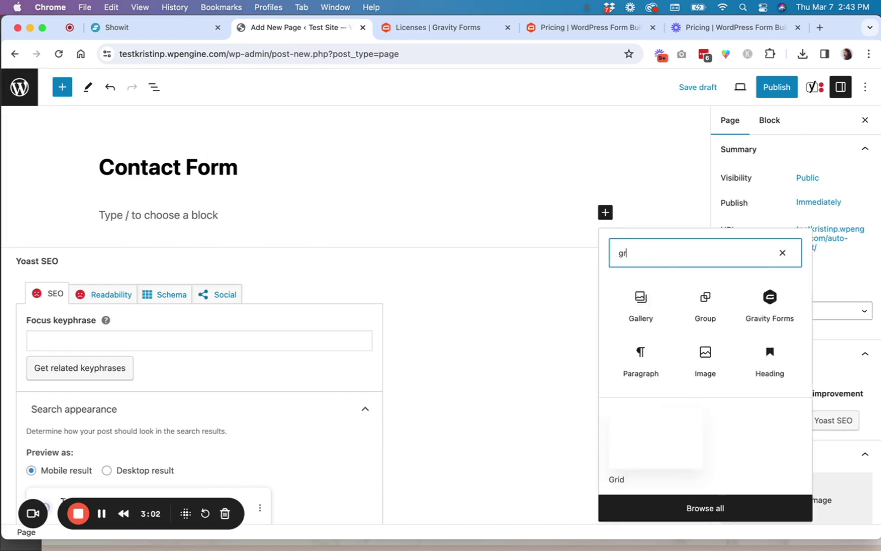
{"action": "left_click", "coordinate": [641, 298]}
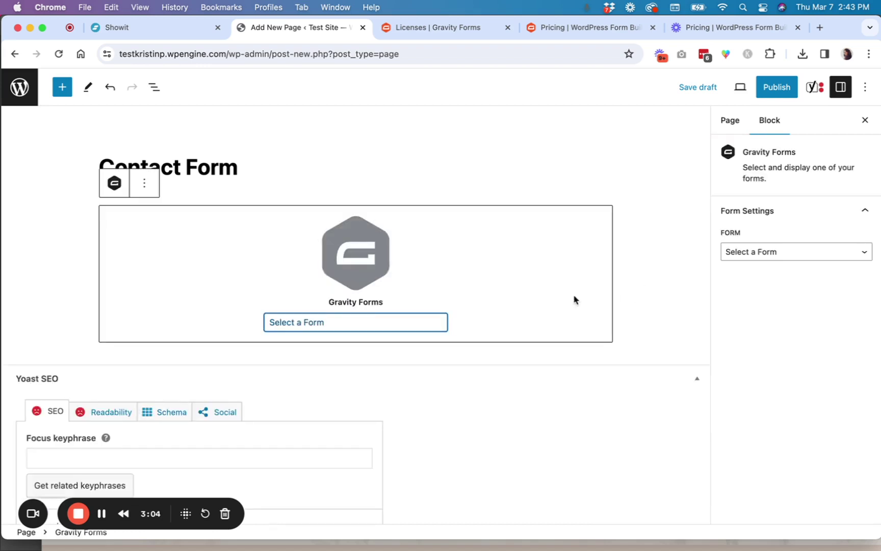
{"action": "left_click", "coordinate": [318, 325]}
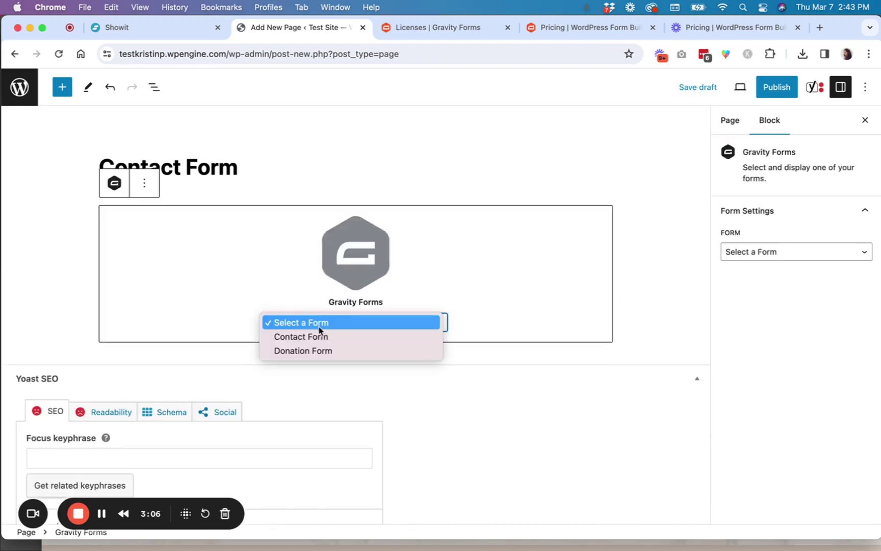
{"action": "left_click", "coordinate": [321, 338]}
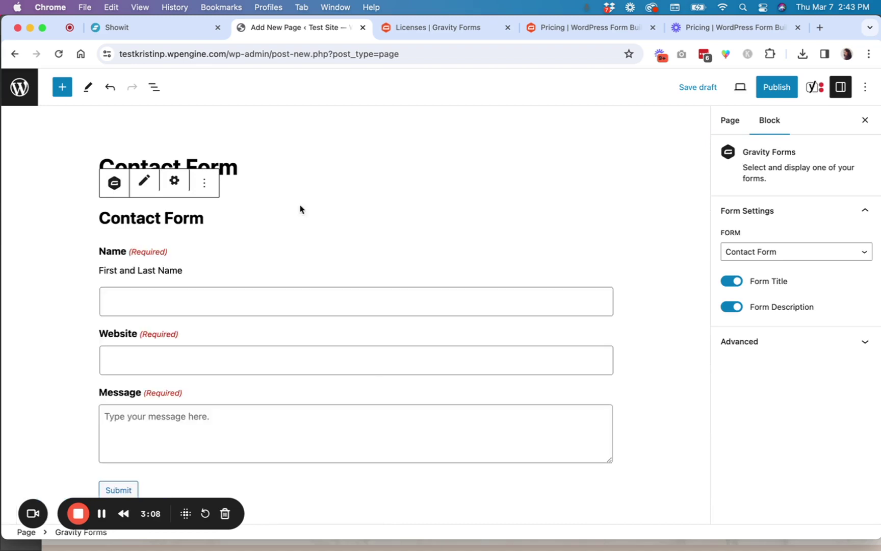
{"action": "left_click", "coordinate": [674, 346]}
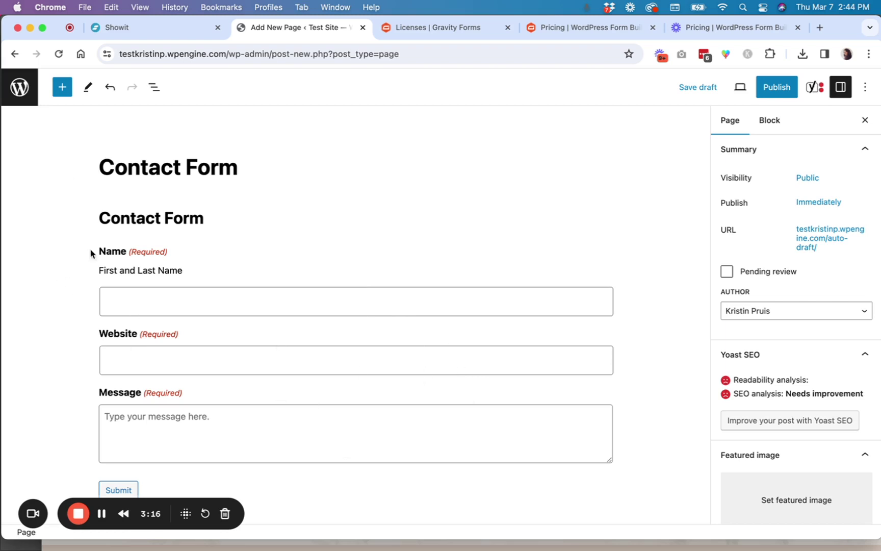
Turn off the form title in the Gravity Forms block settings.
{"action": "left_click", "coordinate": [117, 254]}
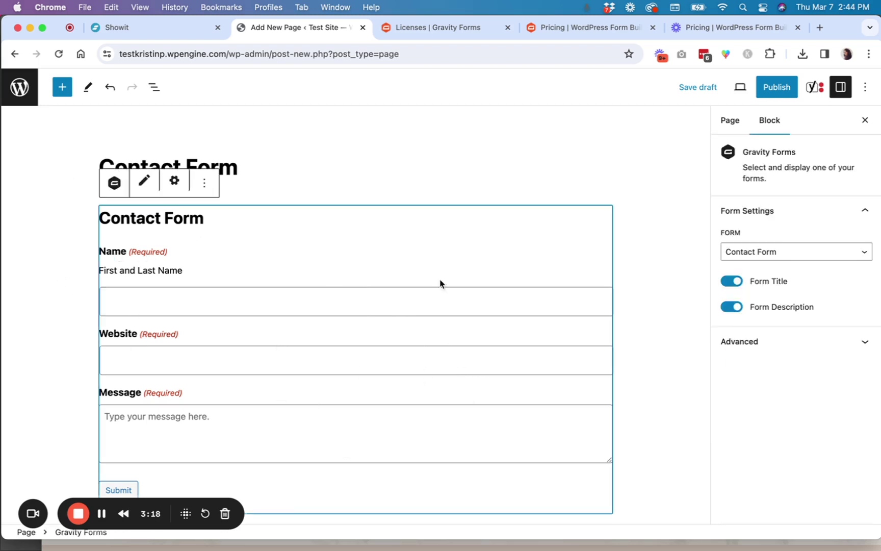
{"action": "left_click", "coordinate": [737, 283]}
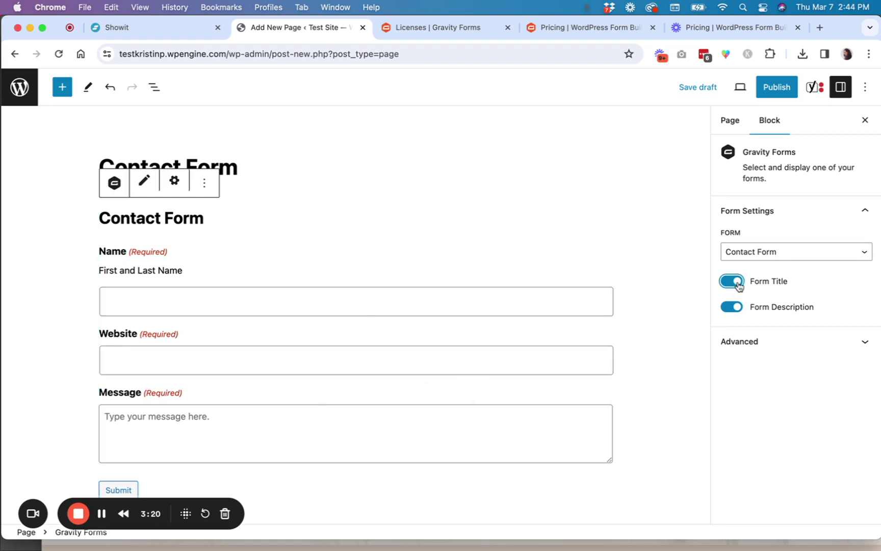
{"action": "left_click", "coordinate": [667, 345]}
Publish the Contact Form page, confirming in the pre-publish panel.
{"action": "scroll", "coordinate": [667, 344], "scroll_direction": "down", "scroll_amount": 3}
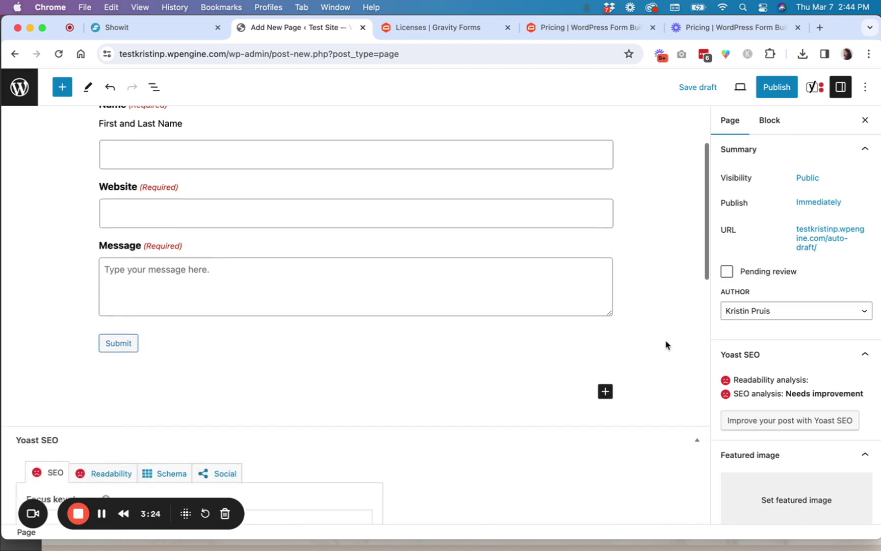
{"action": "scroll", "coordinate": [666, 345], "scroll_direction": "up", "scroll_amount": 2}
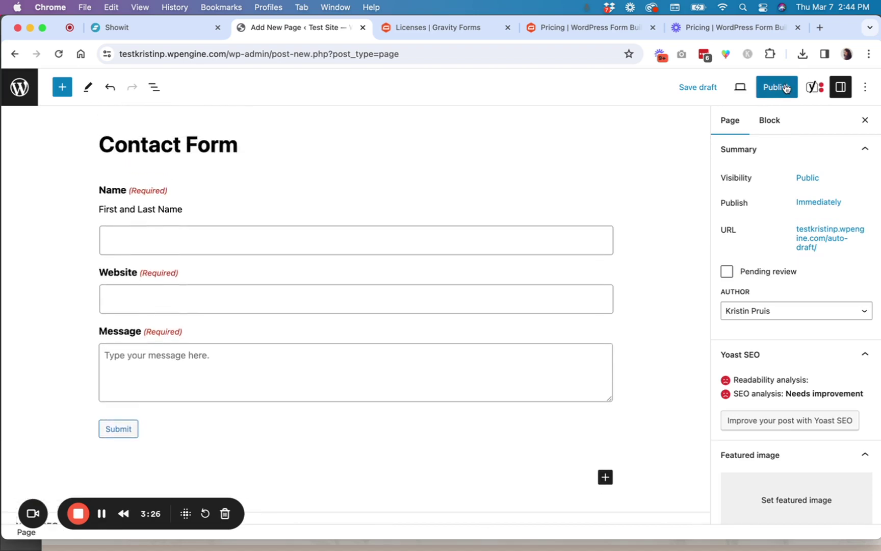
{"action": "left_click", "coordinate": [786, 89]}
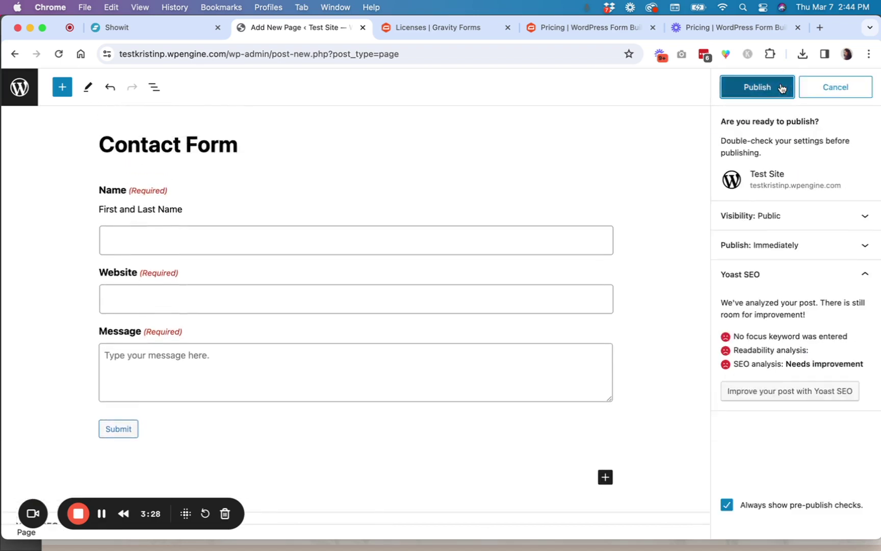
{"action": "left_click", "coordinate": [781, 85]}
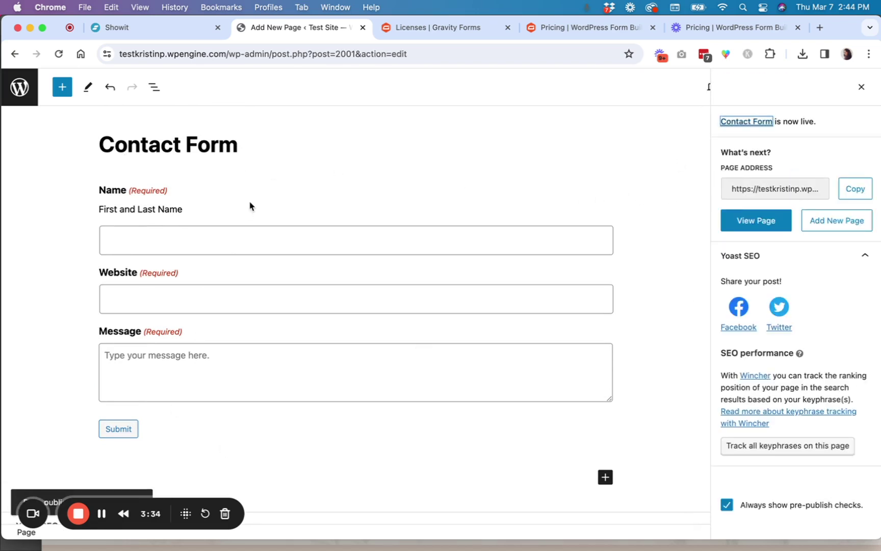
In the Showit editor, duplicate the Page blog template.
{"action": "left_click", "coordinate": [162, 32]}
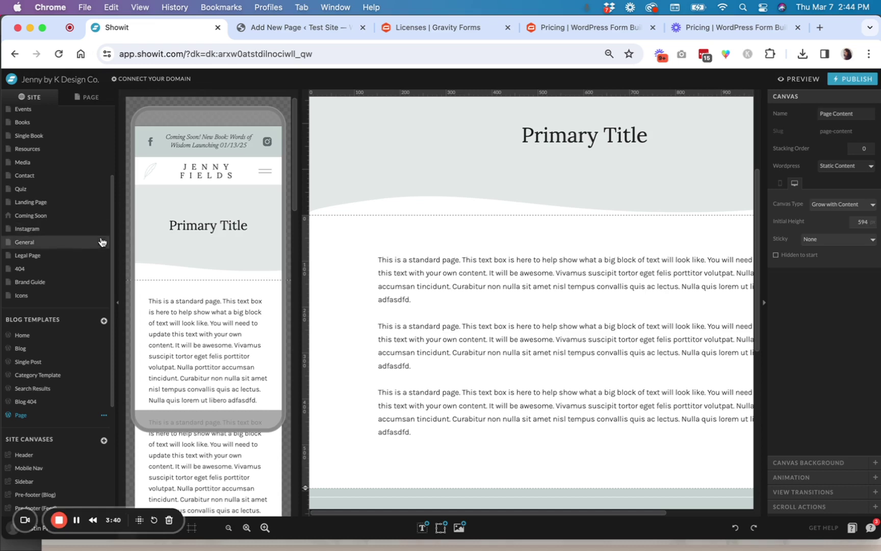
{"action": "left_click", "coordinate": [104, 418]}
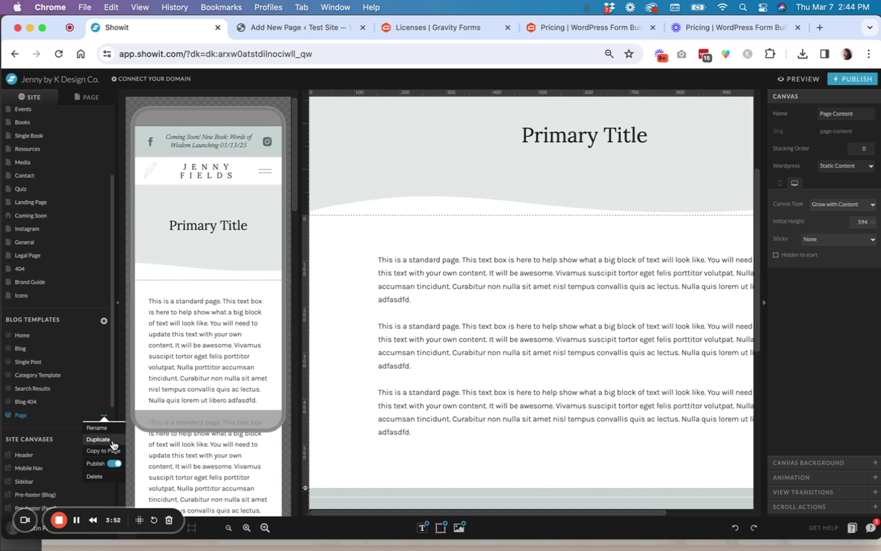
{"action": "left_click", "coordinate": [113, 440]}
Rename the Page-1 copy to 'Contact Form'.
{"action": "left_click", "coordinate": [104, 429]}
{"action": "left_click", "coordinate": [97, 441]}
{"action": "type", "text": "Contact Form"}
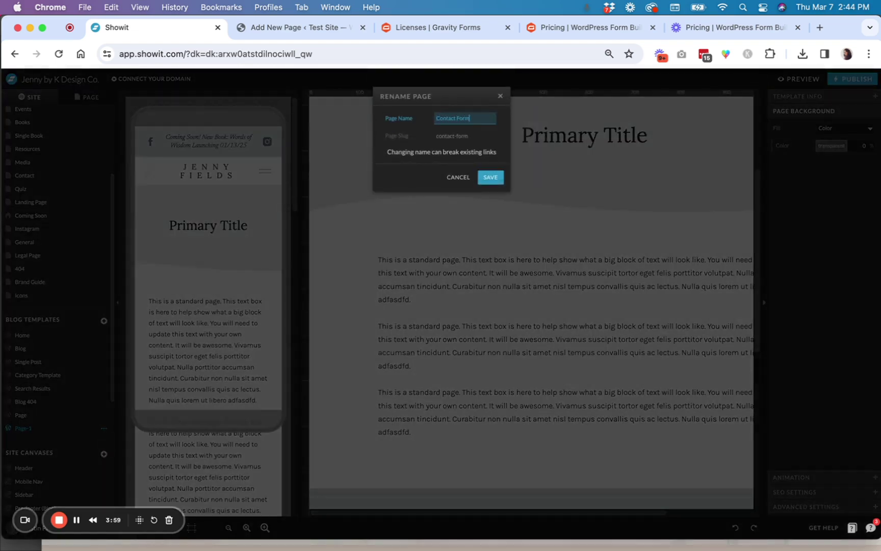
{"action": "key", "text": "Return"}
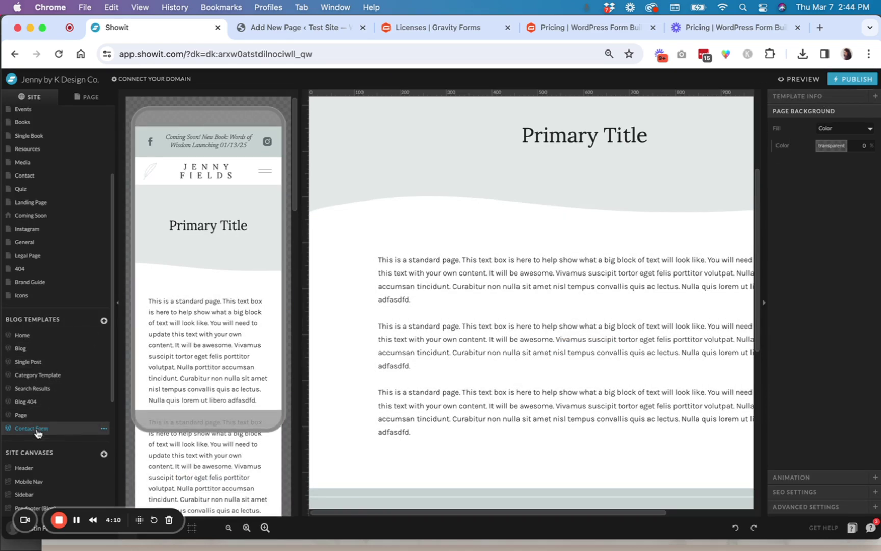
In Template Info, set WordPress Template to Custom with the name 'page-contact-form'.
{"action": "left_click", "coordinate": [823, 96]}
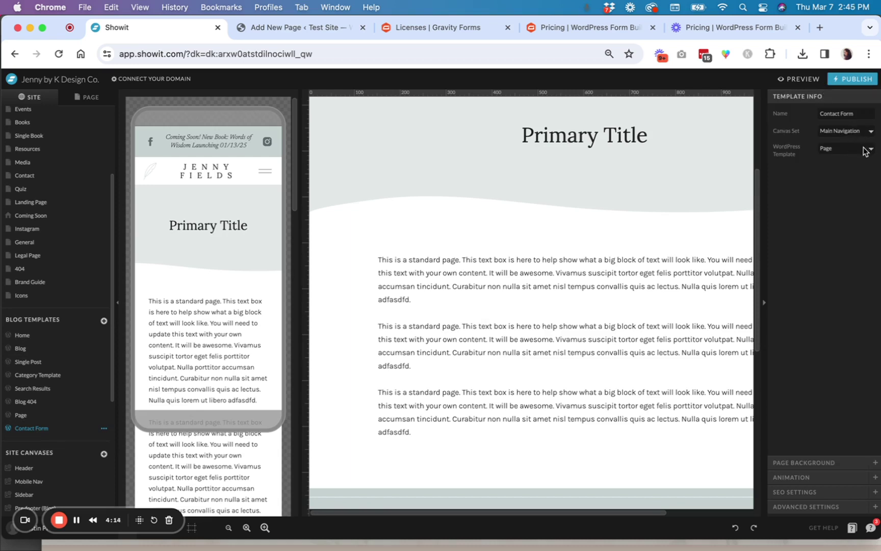
{"action": "left_click", "coordinate": [848, 152]}
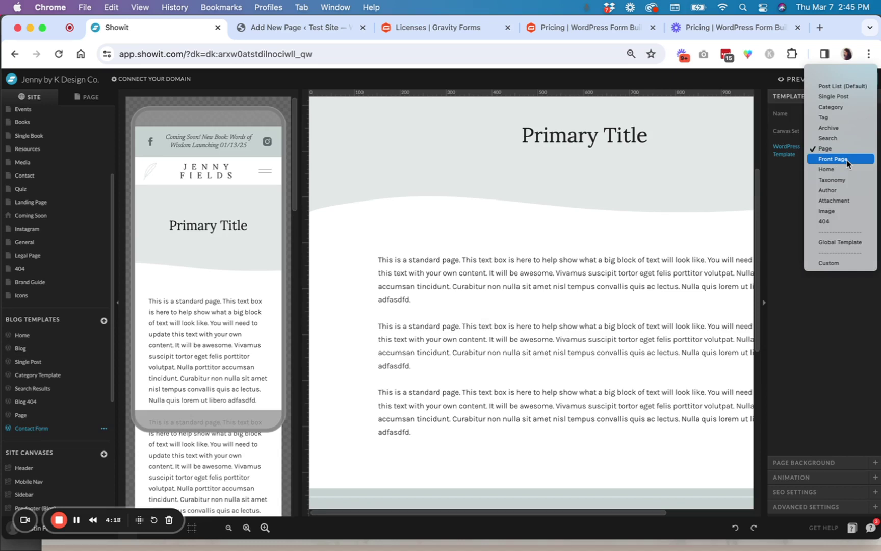
{"action": "left_click", "coordinate": [845, 262]}
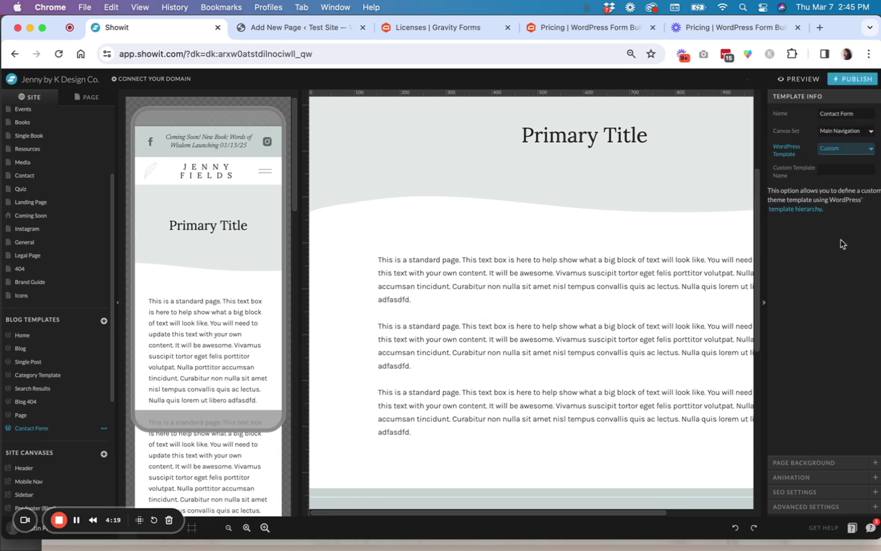
{"action": "left_click", "coordinate": [827, 172]}
{"action": "type", "text": "page"}
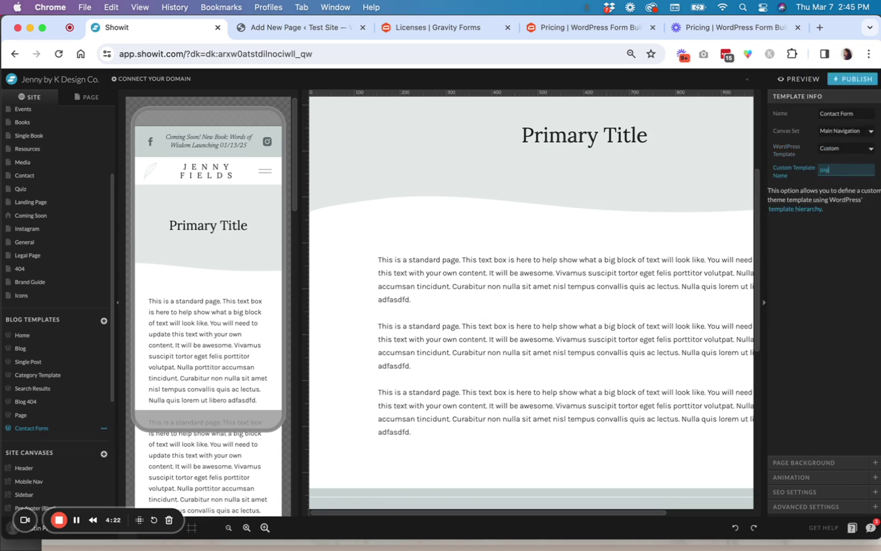
{"action": "type", "text": "-contact-form"}
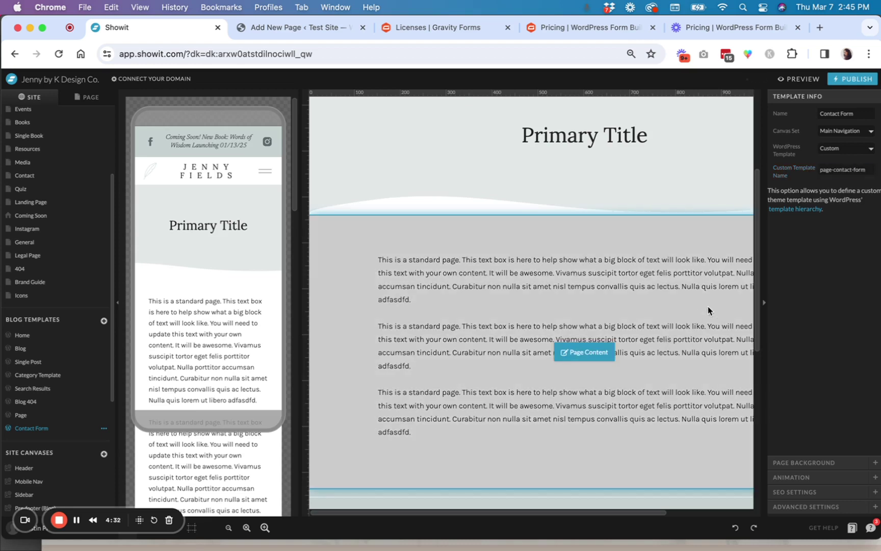
{"action": "left_click", "coordinate": [717, 289]}
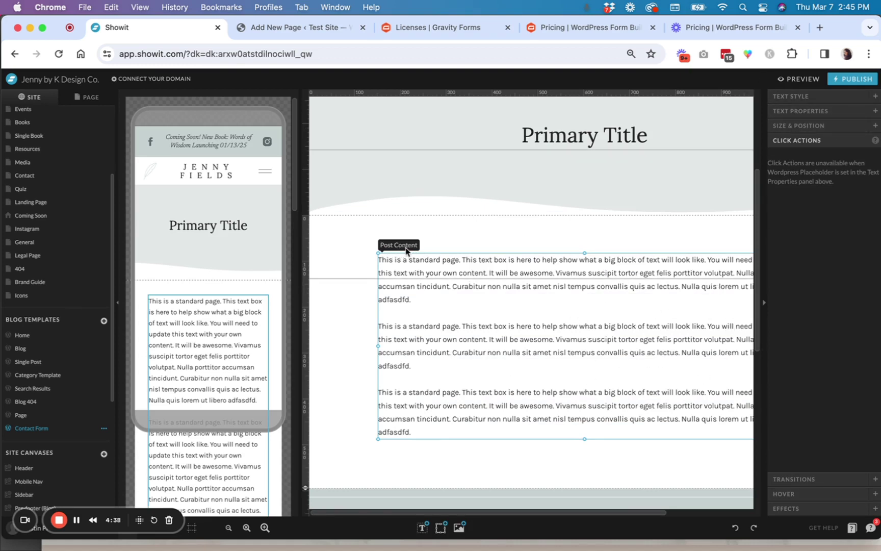
{"action": "left_click", "coordinate": [842, 114]}
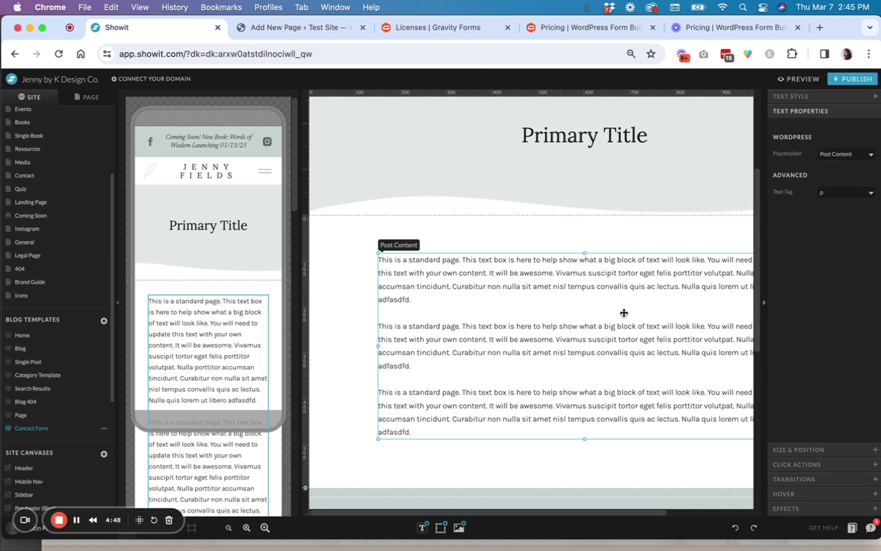
{"action": "left_click", "coordinate": [634, 142]}
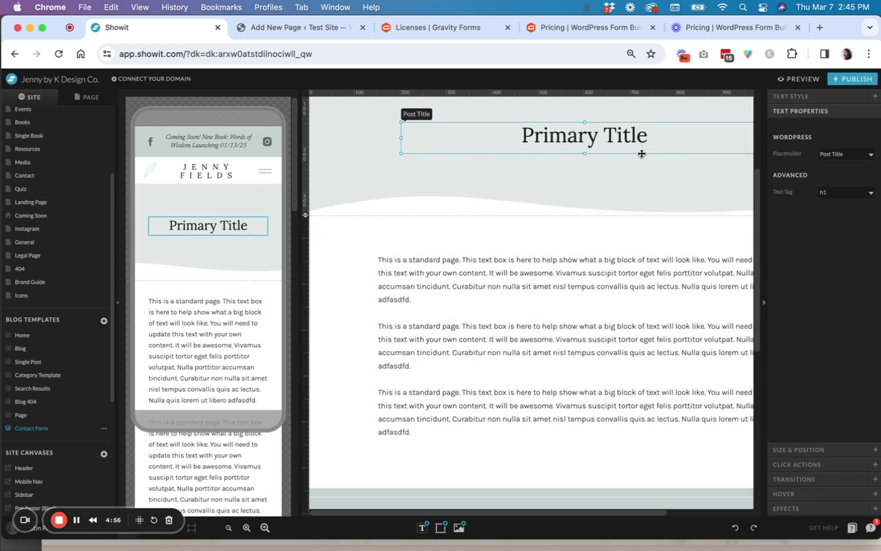
{"action": "left_click", "coordinate": [603, 327]}
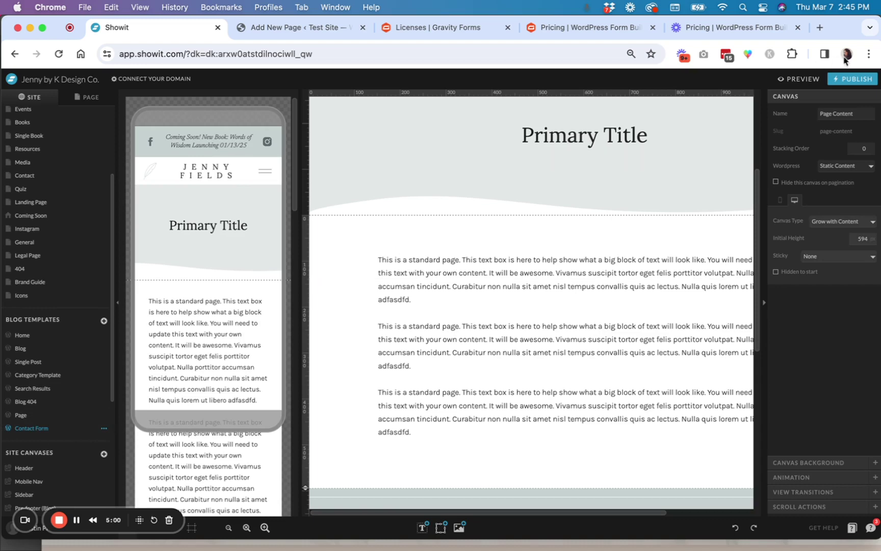
Publish the Showit site and blog design, then close the success message.
{"action": "left_click", "coordinate": [857, 80]}
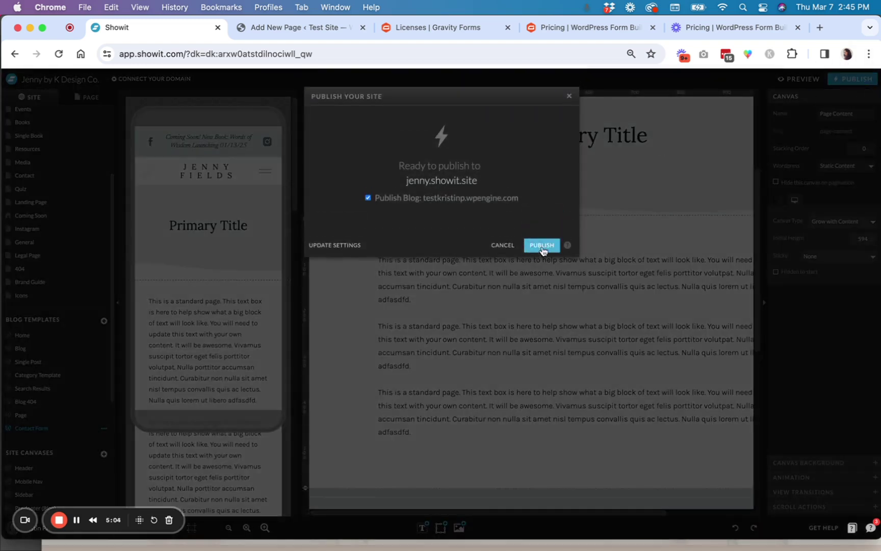
{"action": "left_click", "coordinate": [542, 246]}
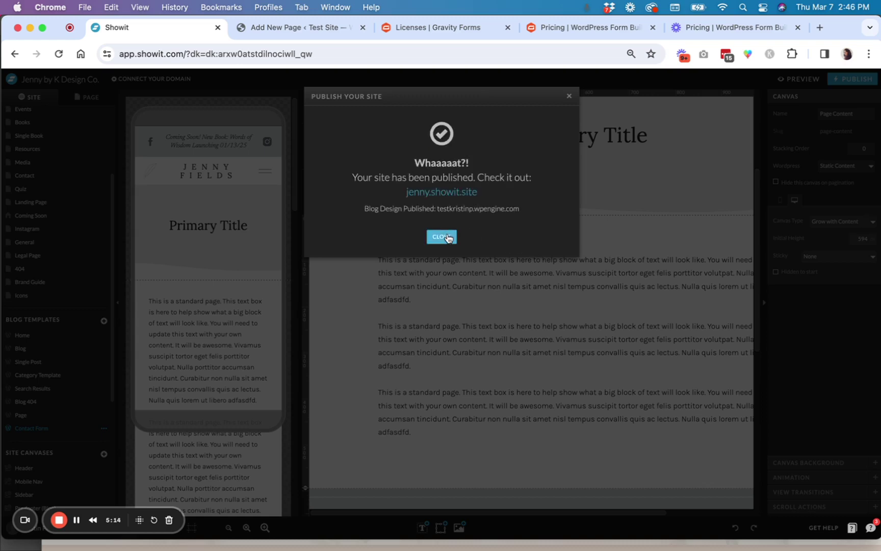
{"action": "left_click", "coordinate": [442, 237]}
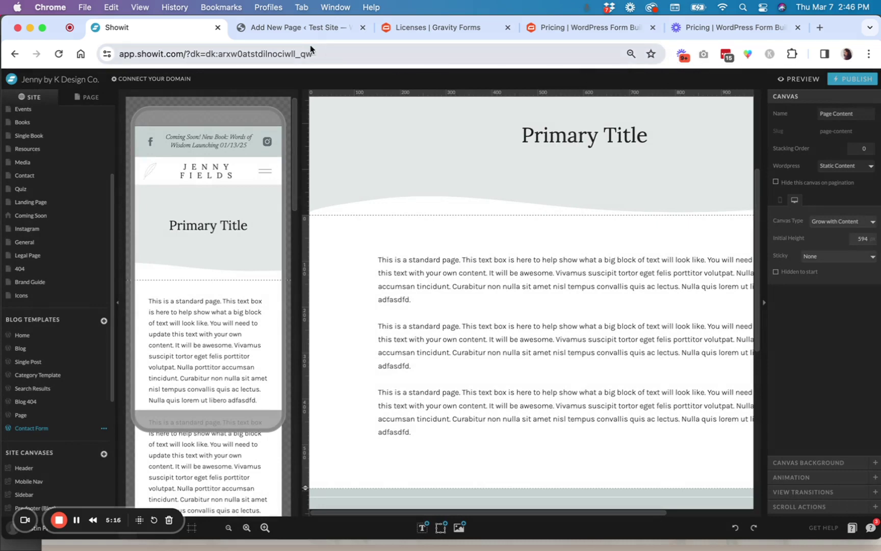
Open the published Contact Form page from the WordPress editor.
{"action": "left_click", "coordinate": [301, 28]}
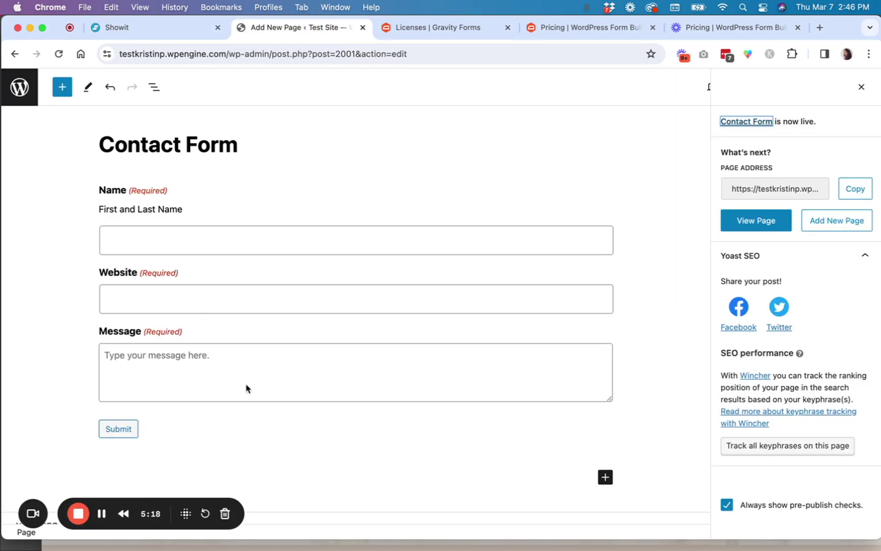
{"action": "left_click", "coordinate": [779, 221]}
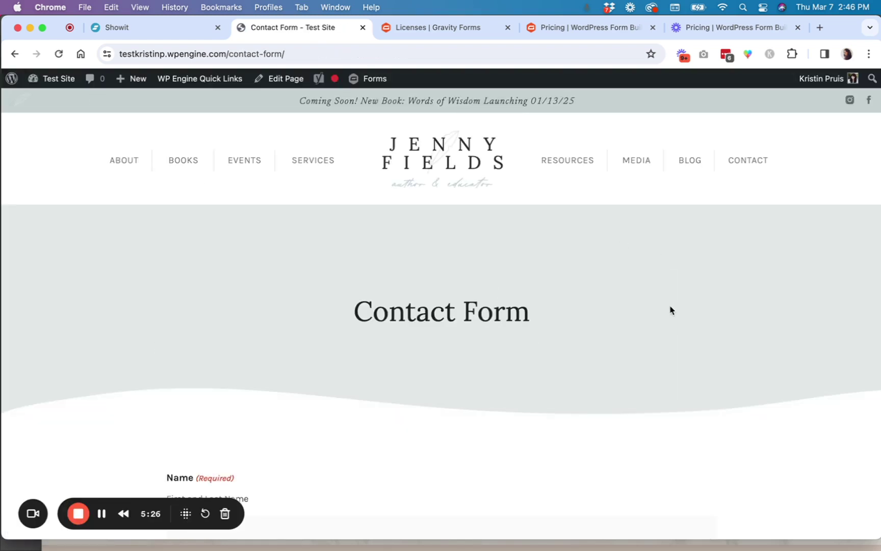
{"action": "scroll", "coordinate": [671, 310], "scroll_direction": "down", "scroll_amount": 2}
{"action": "scroll", "coordinate": [498, 277], "scroll_direction": "down", "scroll_amount": 5}
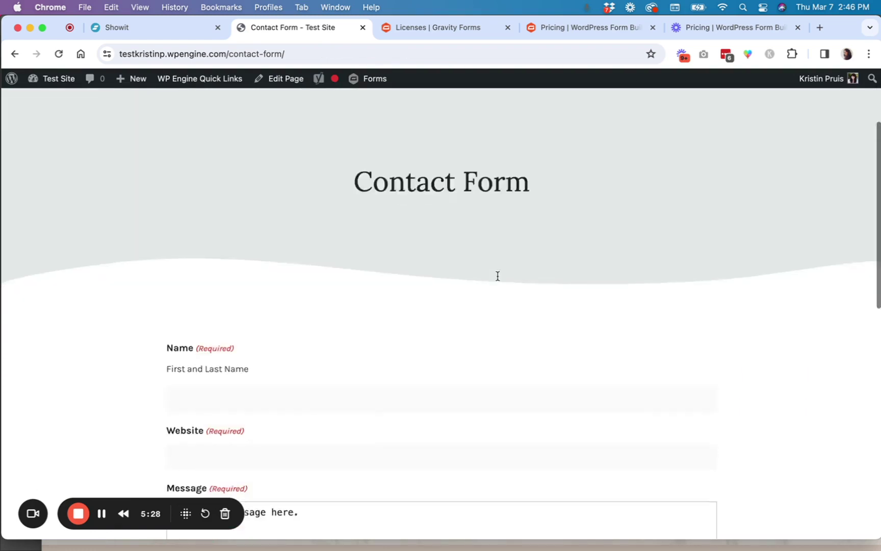
Test the live form's Name, Website and Message fields.
{"action": "left_click", "coordinate": [391, 282]}
{"action": "left_click", "coordinate": [390, 337]}
{"action": "scroll", "coordinate": [390, 337], "scroll_direction": "down", "scroll_amount": 1}
{"action": "left_click", "coordinate": [387, 354]}
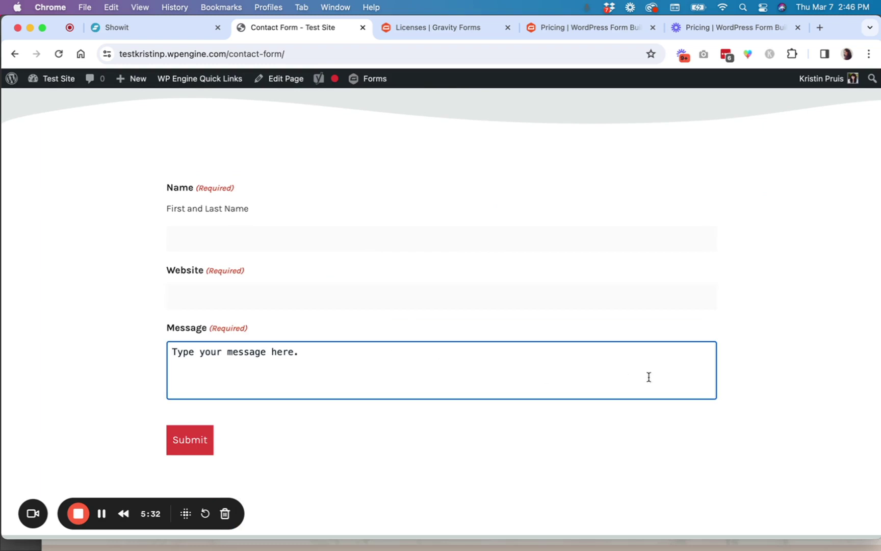
{"action": "left_click", "coordinate": [760, 390]}
{"action": "scroll", "coordinate": [760, 389], "scroll_direction": "up", "scroll_amount": 2}
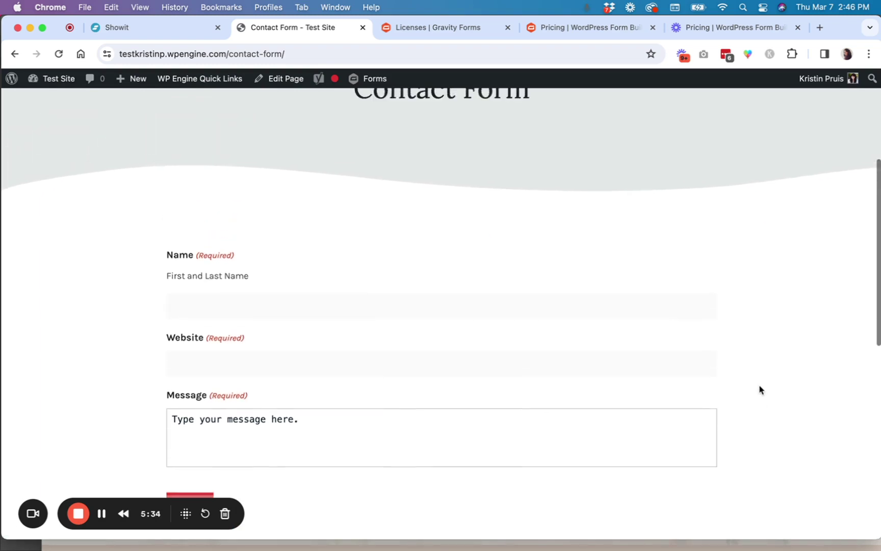
{"action": "scroll", "coordinate": [759, 390], "scroll_direction": "down", "scroll_amount": 2}
{"action": "scroll", "coordinate": [759, 390], "scroll_direction": "up", "scroll_amount": 1}
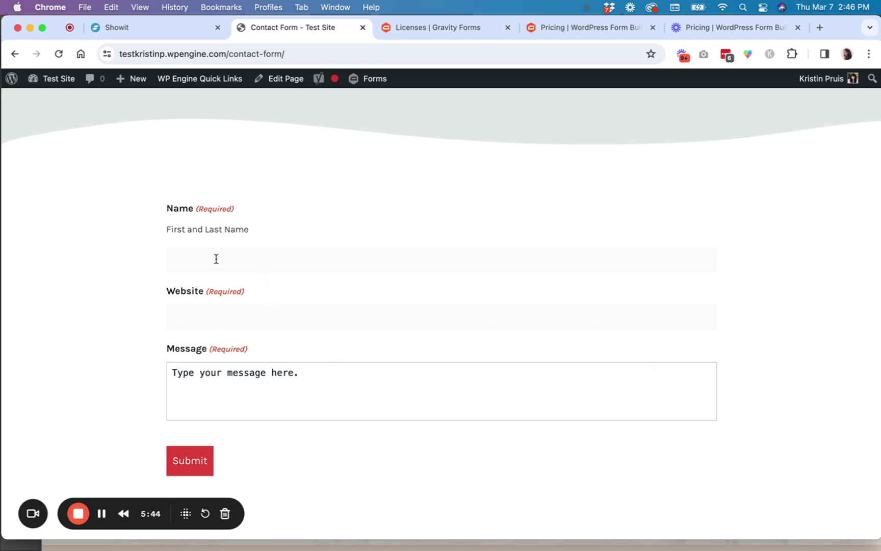
{"action": "scroll", "coordinate": [336, 407], "scroll_direction": "down", "scroll_amount": 3}
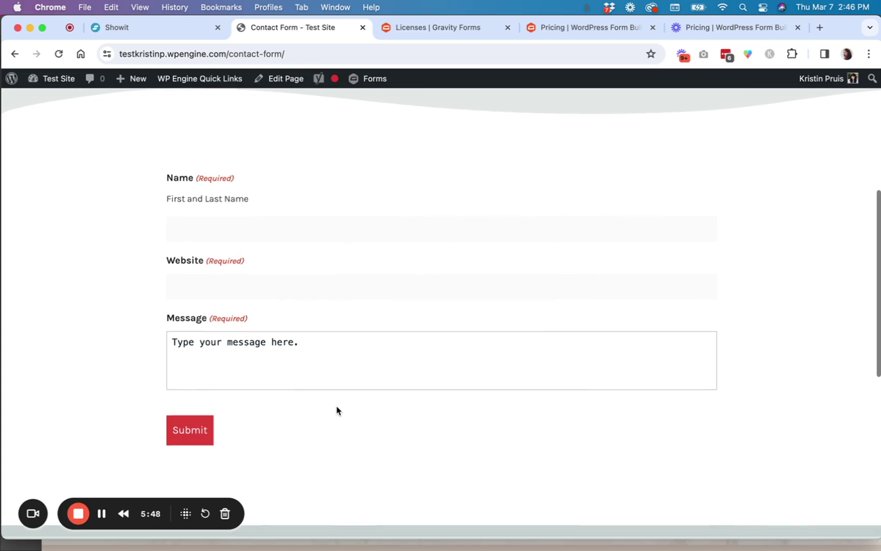